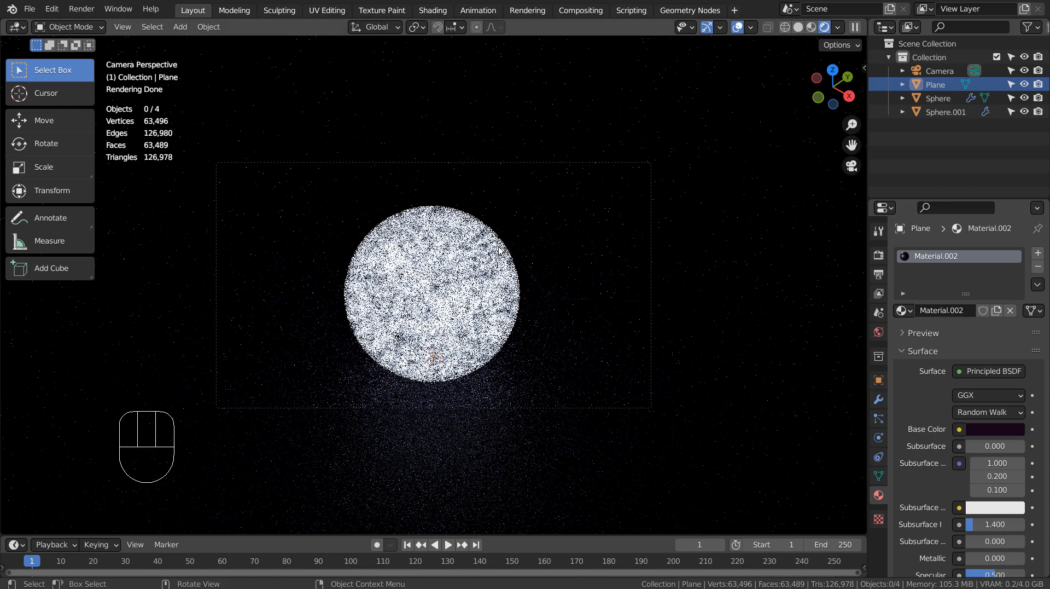
Set the viewport to solid shading and hide the large outer sphere, Sphere.001, around the scene
click(794, 27)
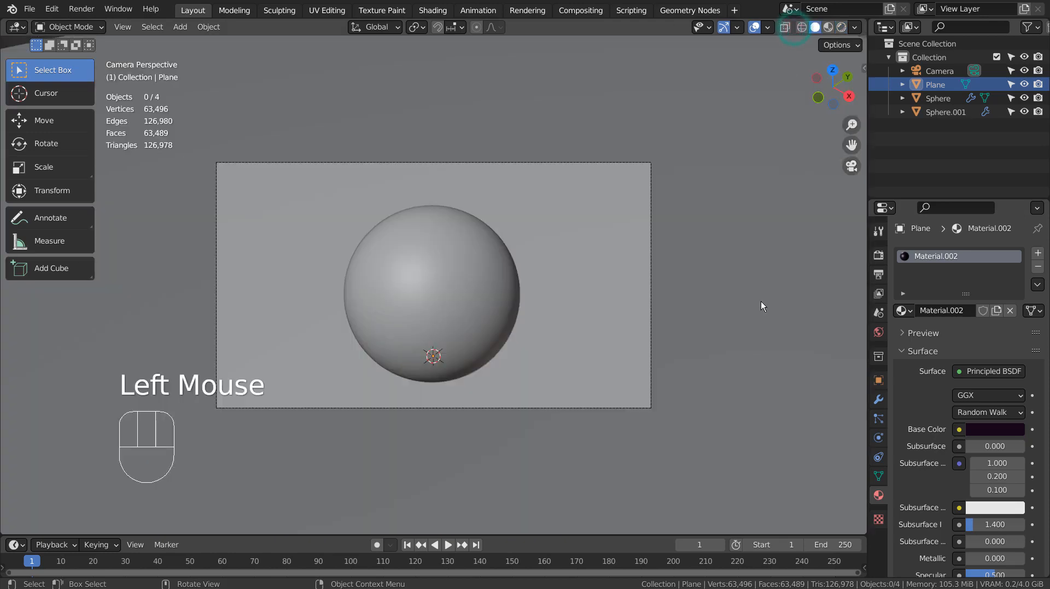
middle_drag(760, 301, 674, 309)
scroll(674, 309, down, 6)
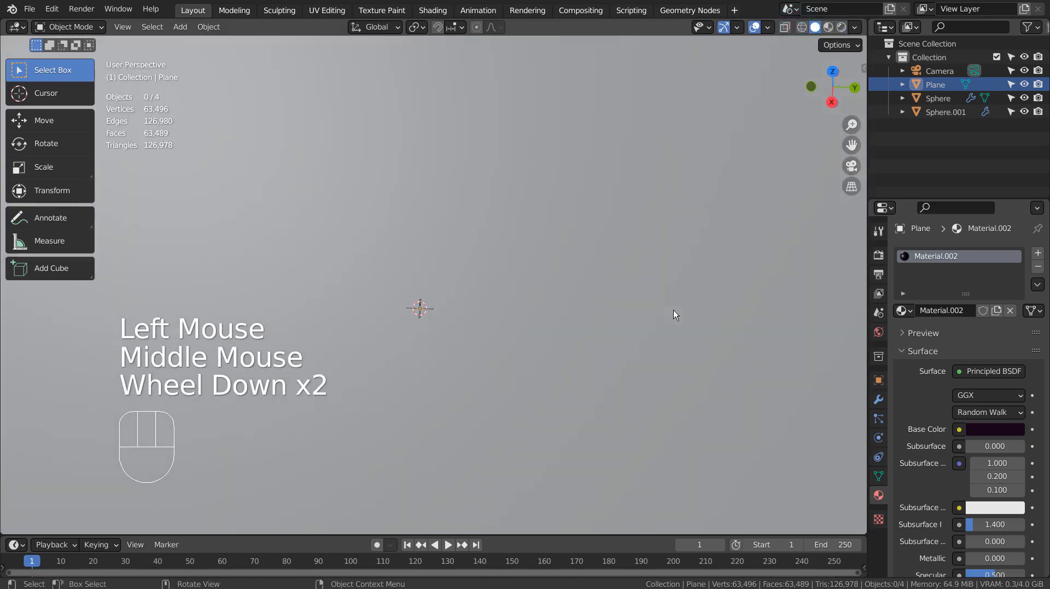
click(472, 254)
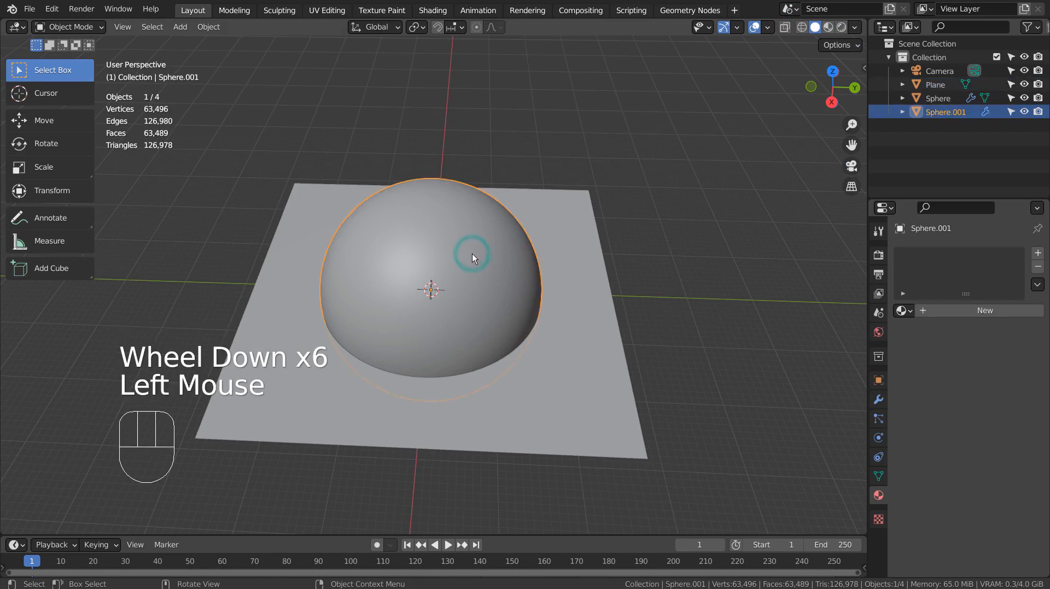
scroll(471, 275, up, 3)
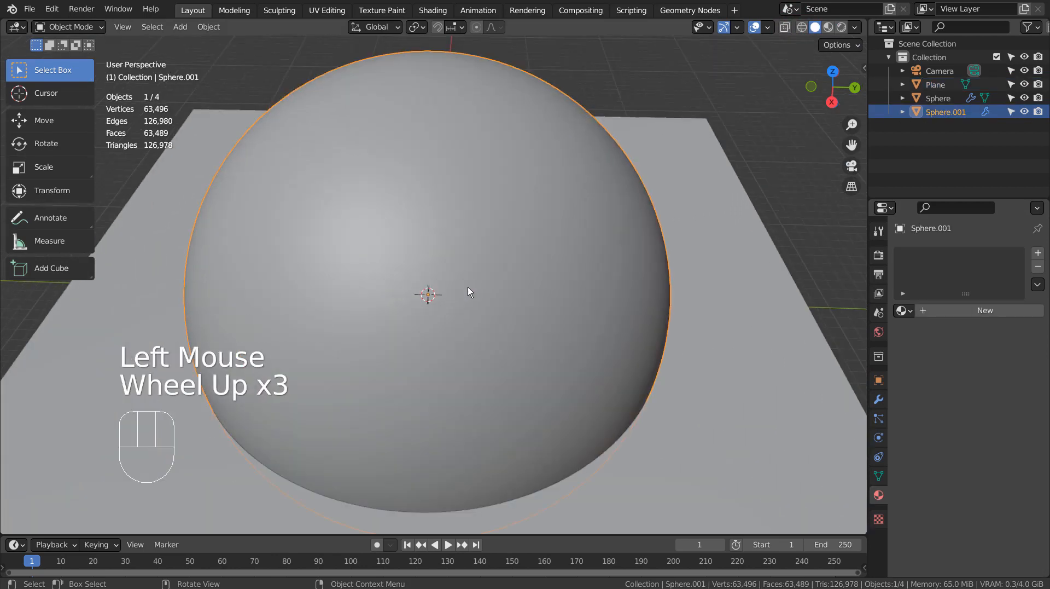
middle_click(503, 284)
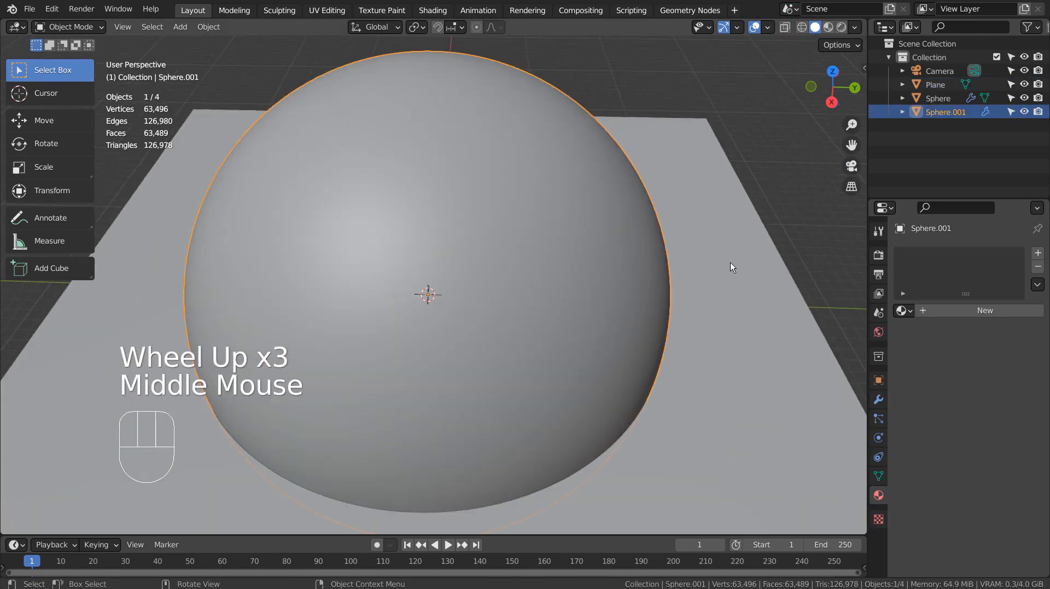
key(h)
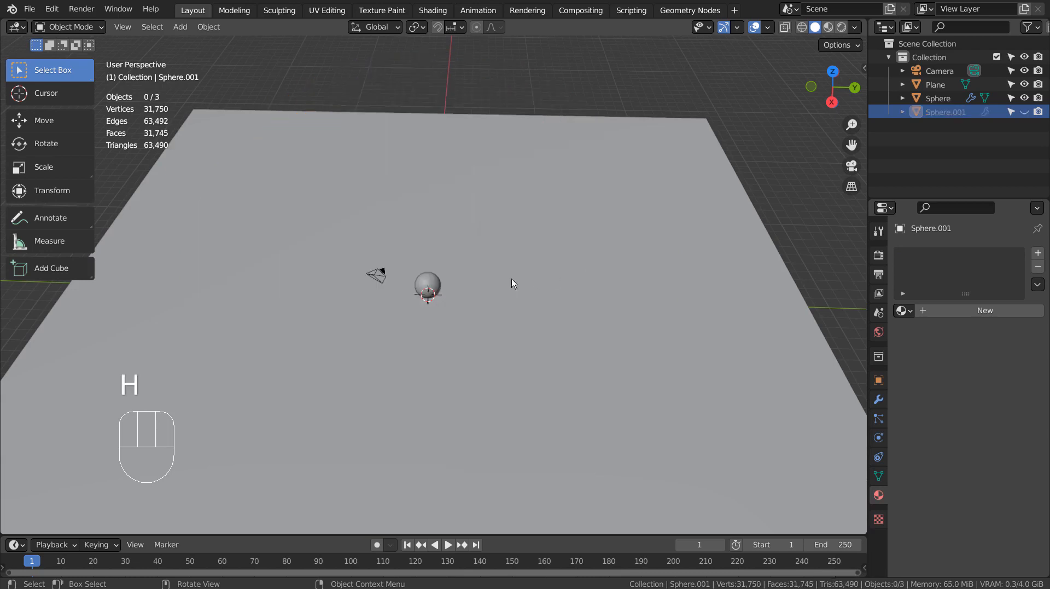
Examine the small sphere and the ground plane, unhide Sphere.001, and return to the camera view
double_click(395, 287)
scroll(484, 313, up, 7)
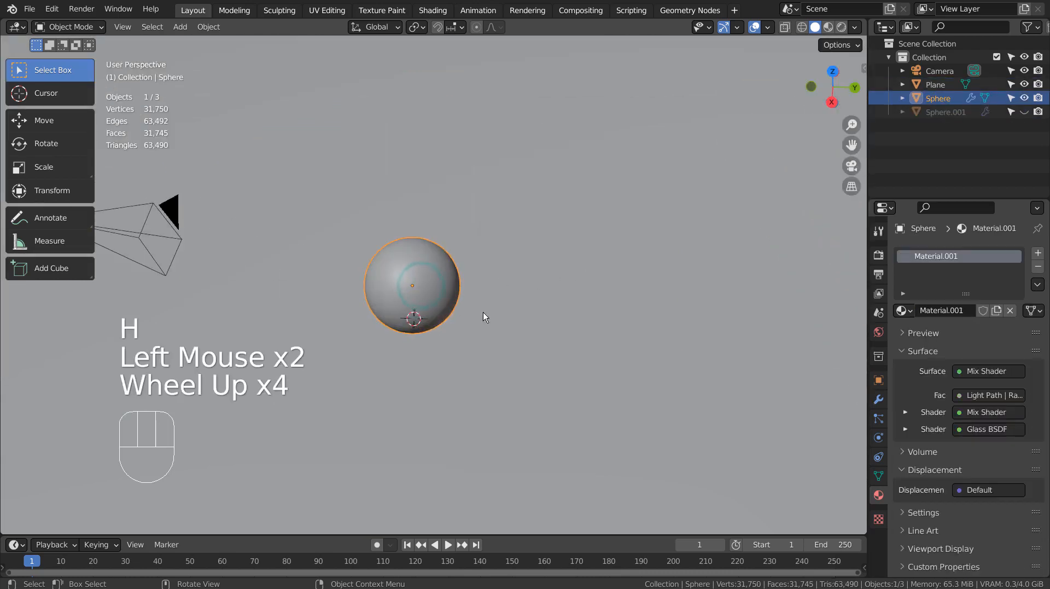
scroll(484, 317, down, 6)
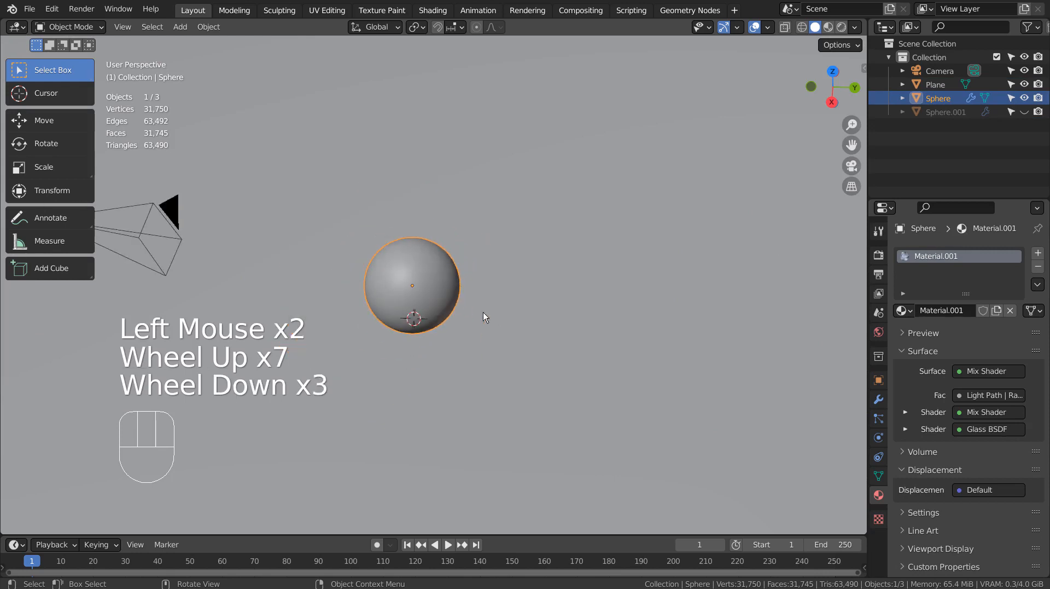
scroll(484, 316, down, 1)
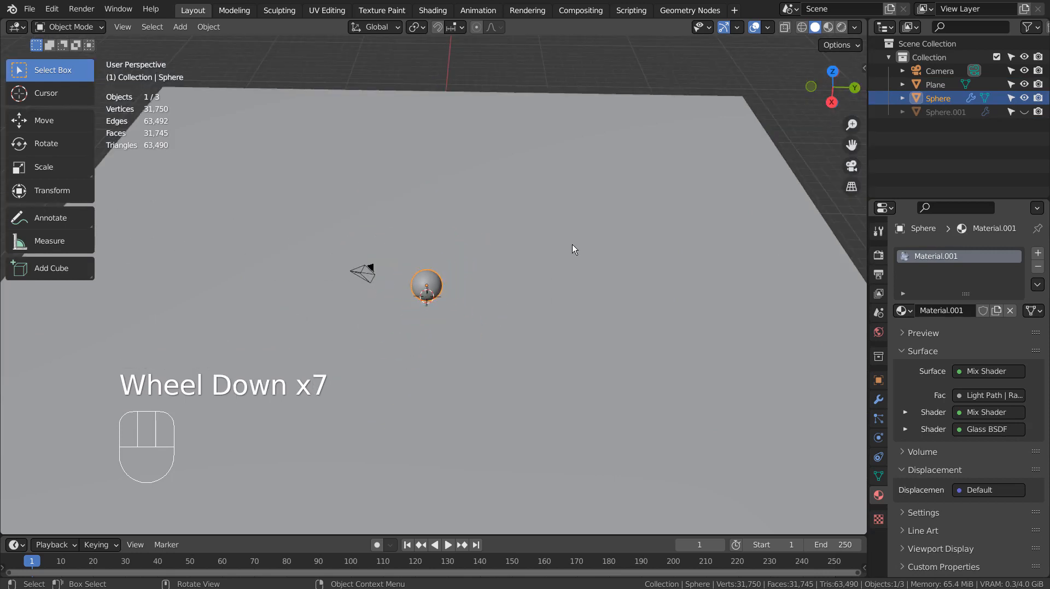
click(578, 232)
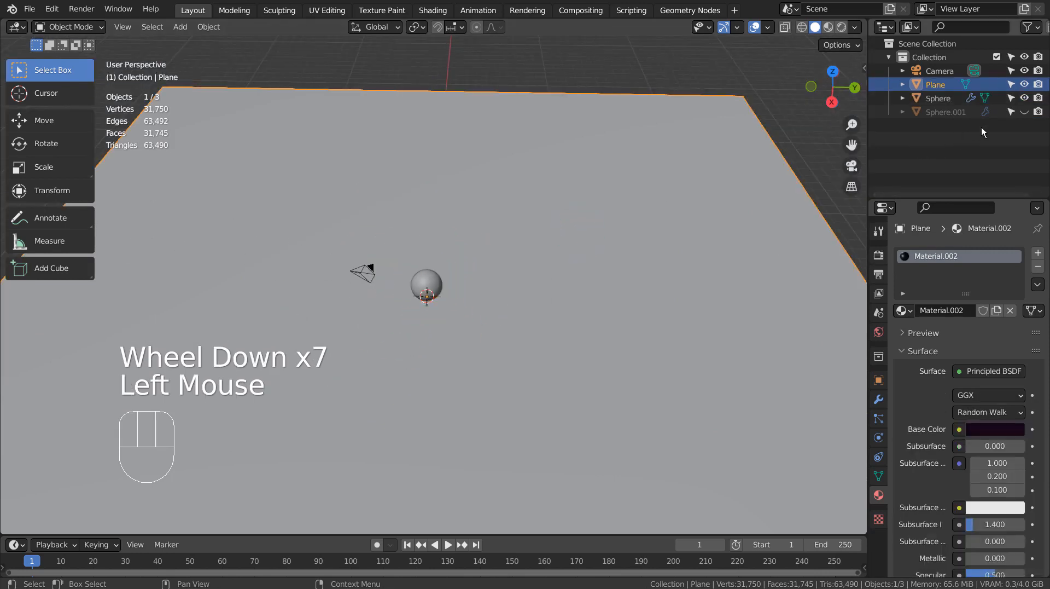
click(1024, 111)
key(KP_0)
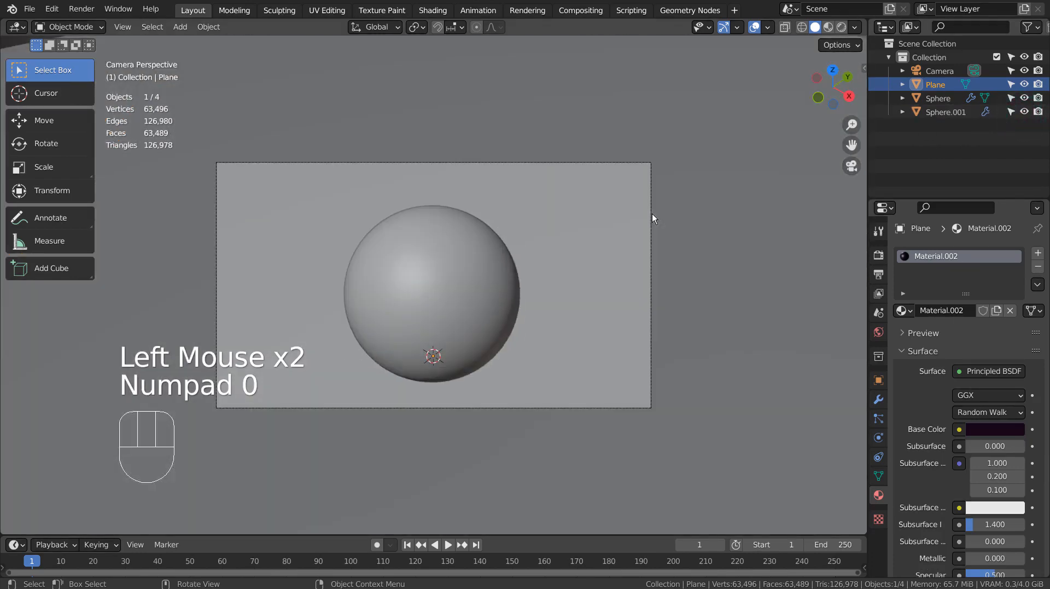
Compare the scene with and without the ground plane in rendered shading, leaving the plane visible
click(1025, 84)
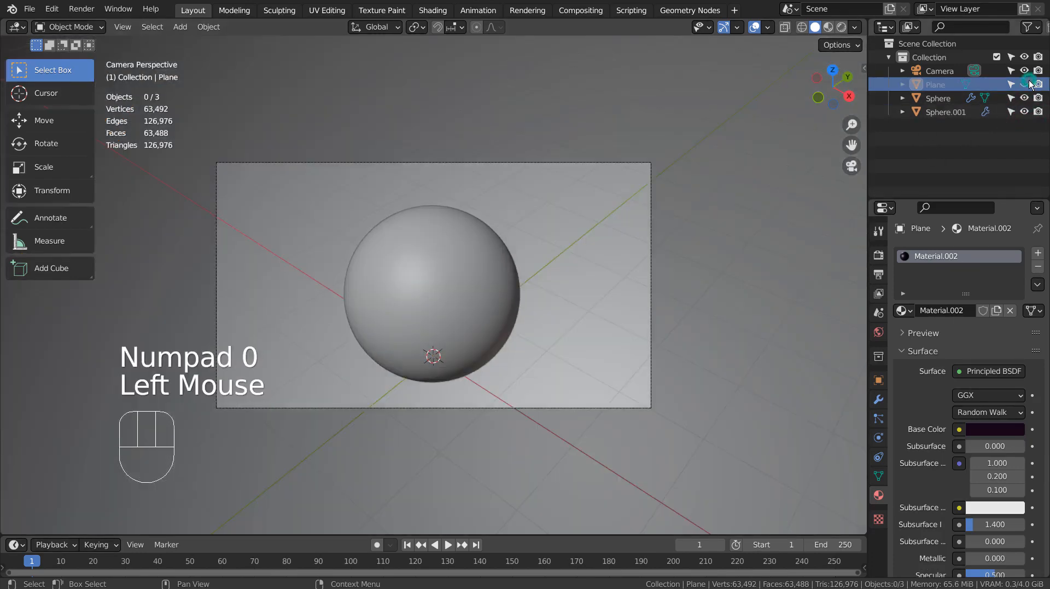
click(1024, 85)
click(1025, 84)
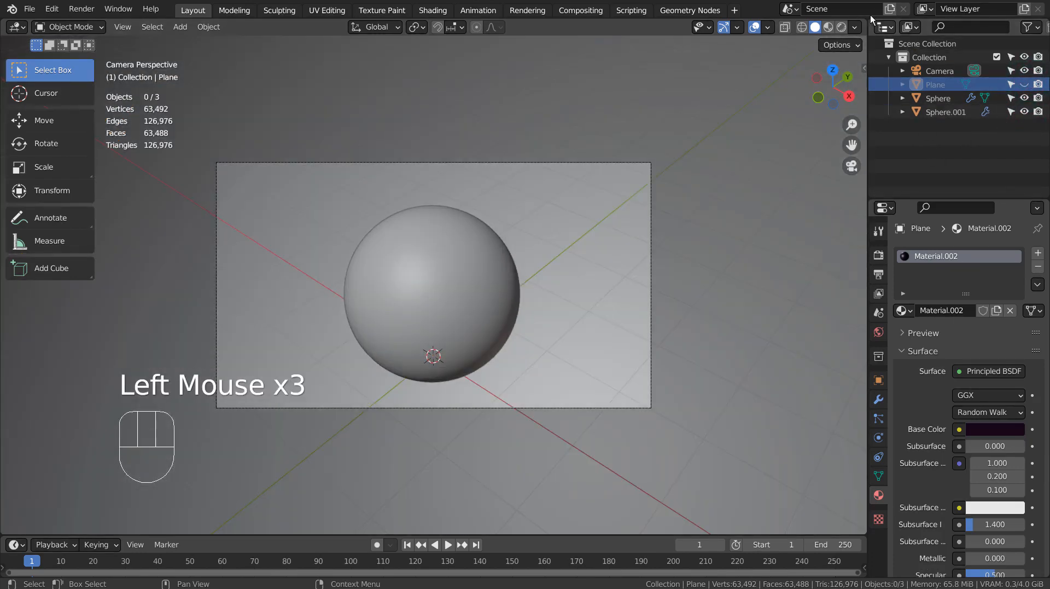
click(845, 27)
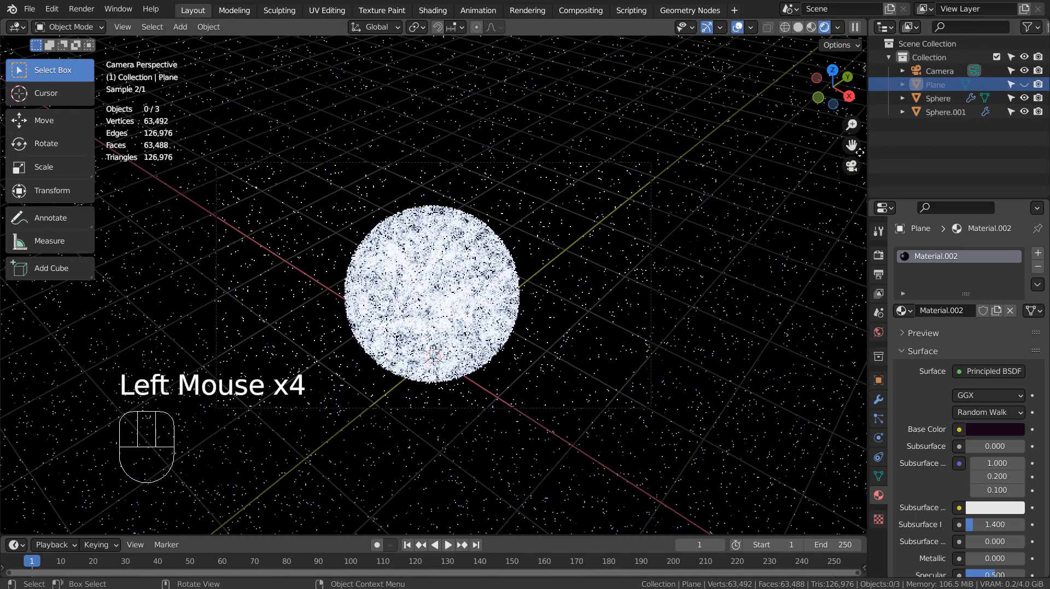
click(1026, 85)
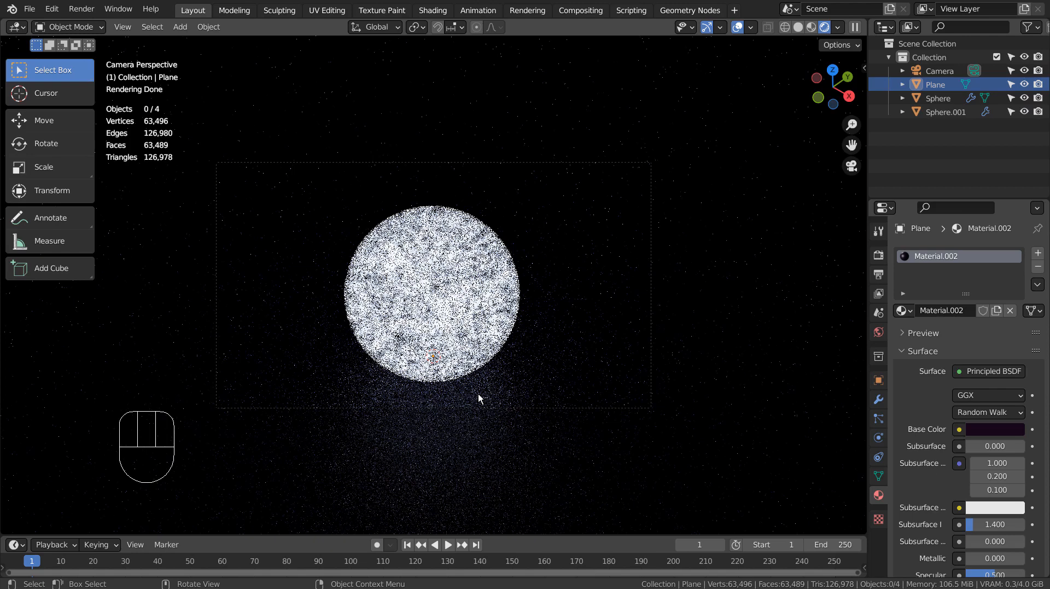
Open the small sphere's Material.001 in the Shading workspace, with solid viewport shading and the node editor maximized
click(473, 315)
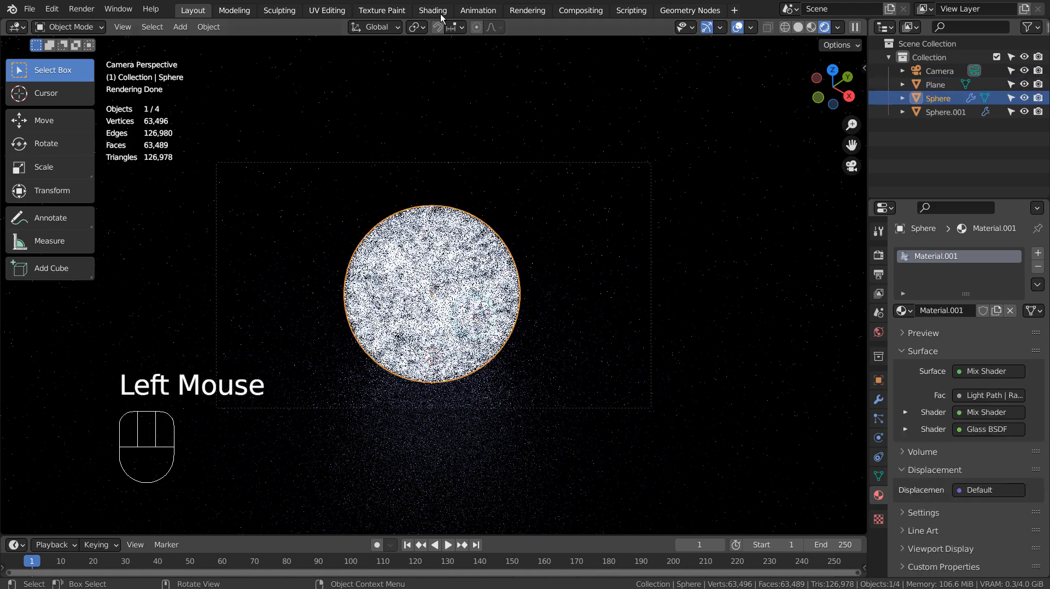
click(432, 10)
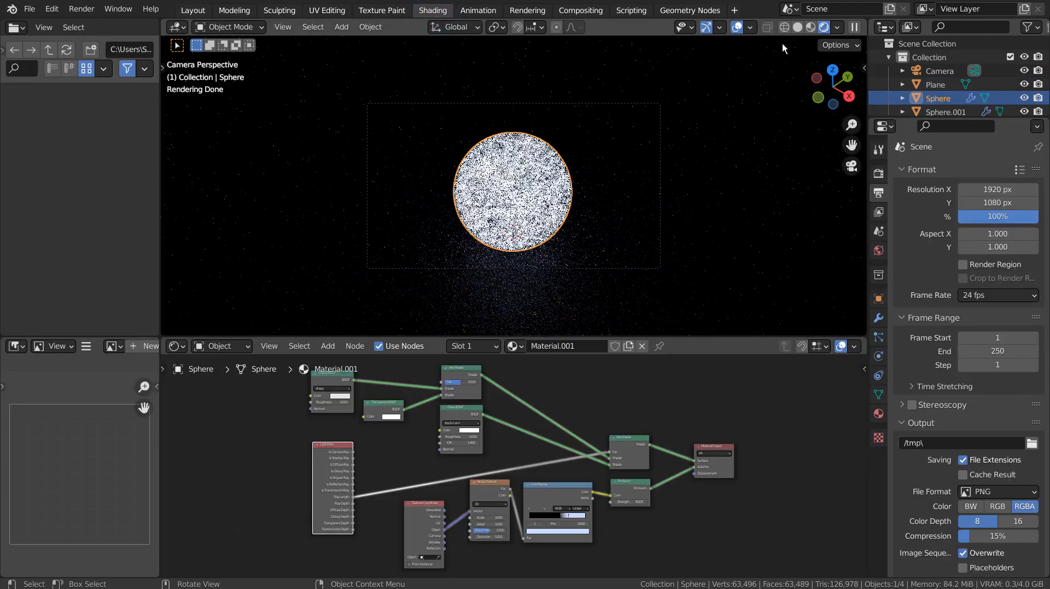
click(799, 26)
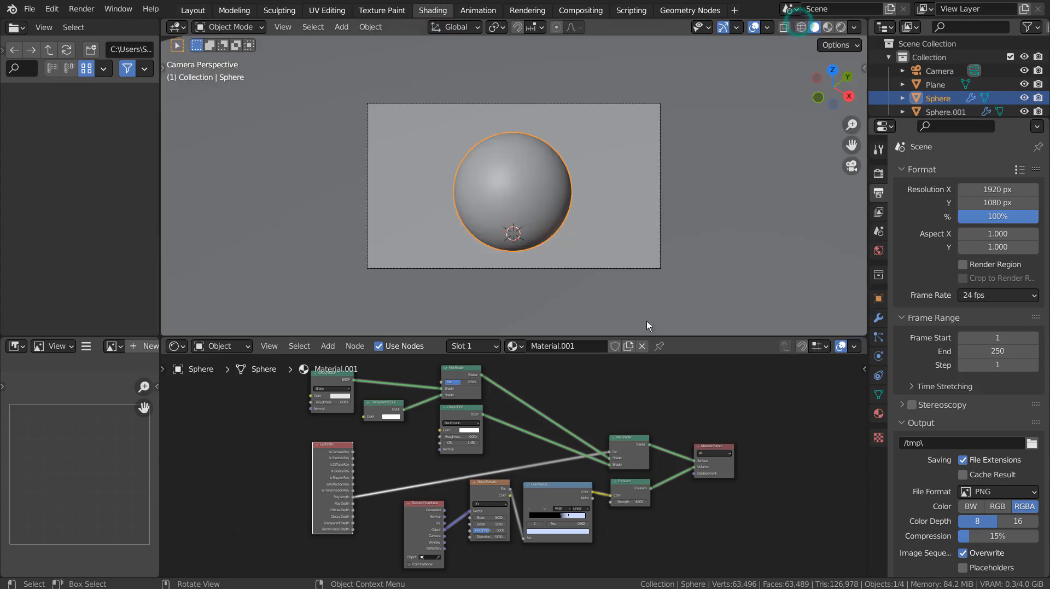
key(ctrl+space)
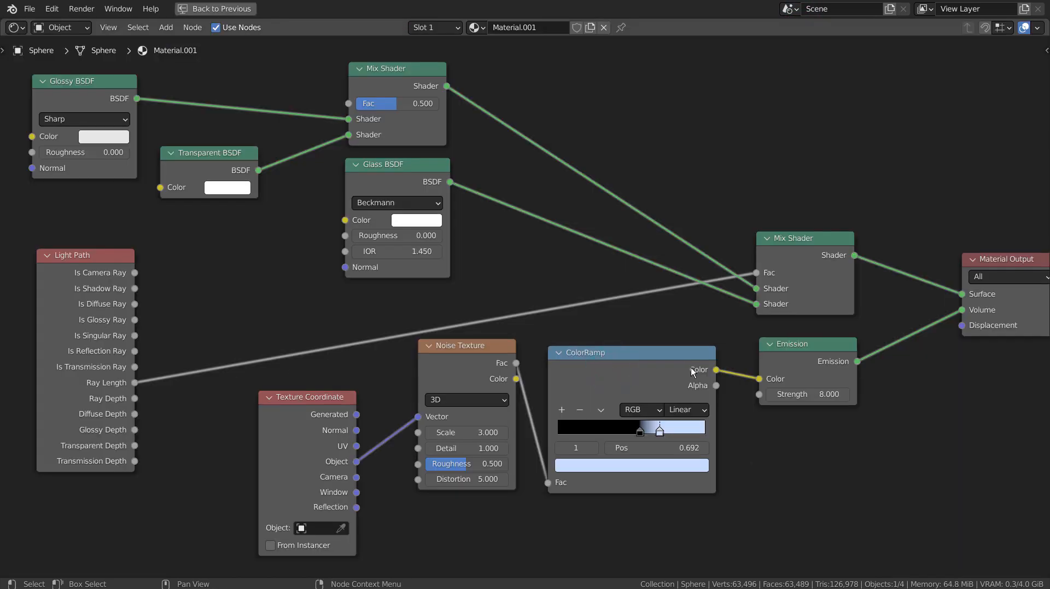
Move the Material Output node closer to the Mix Shader and Emission nodes, and restore the normal editor layout
click(988, 264)
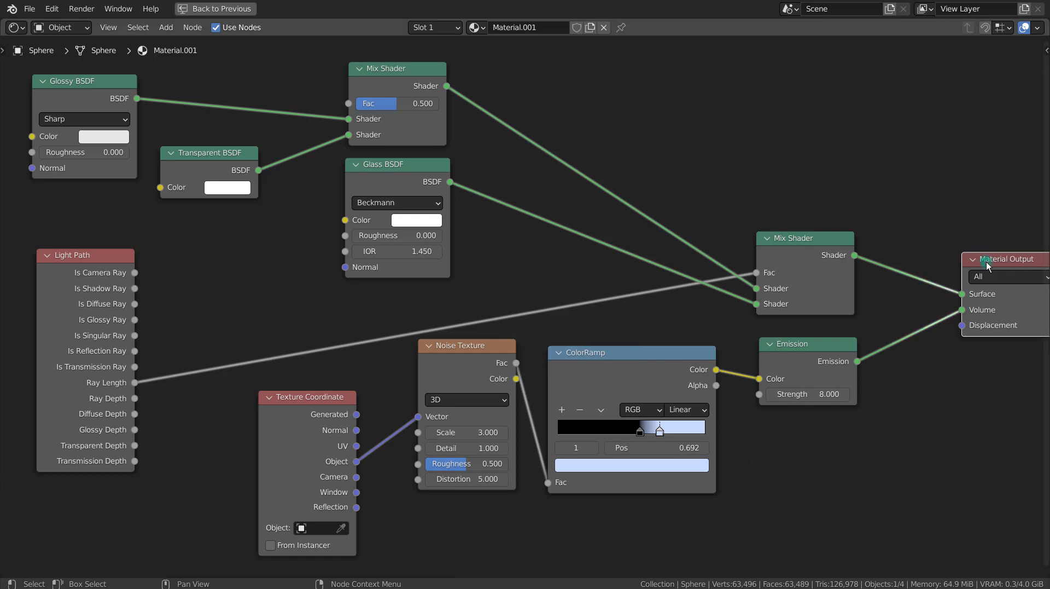
drag(988, 265, 959, 269)
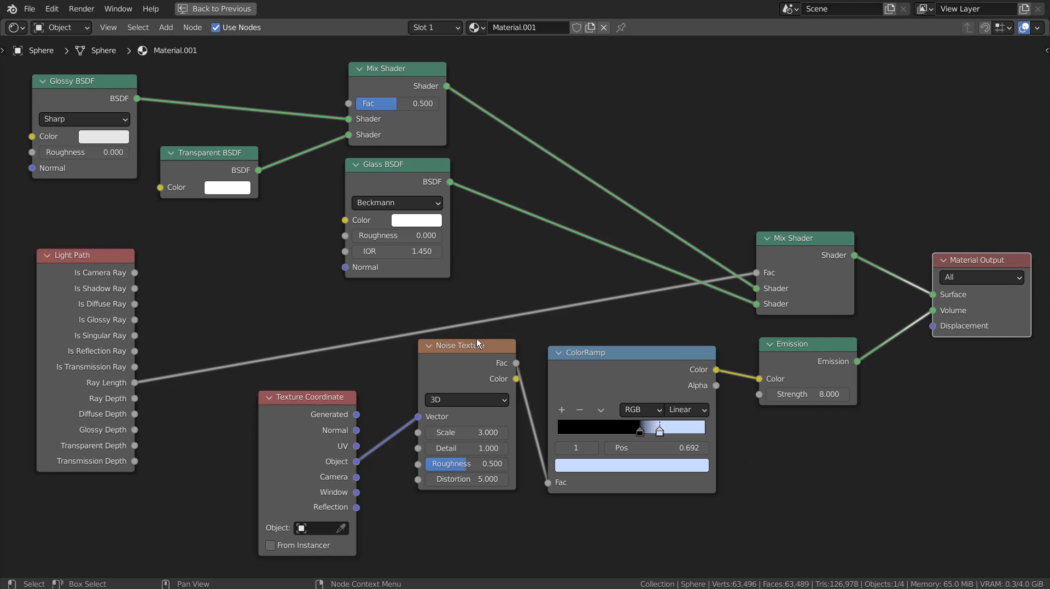
key(ctrl+space)
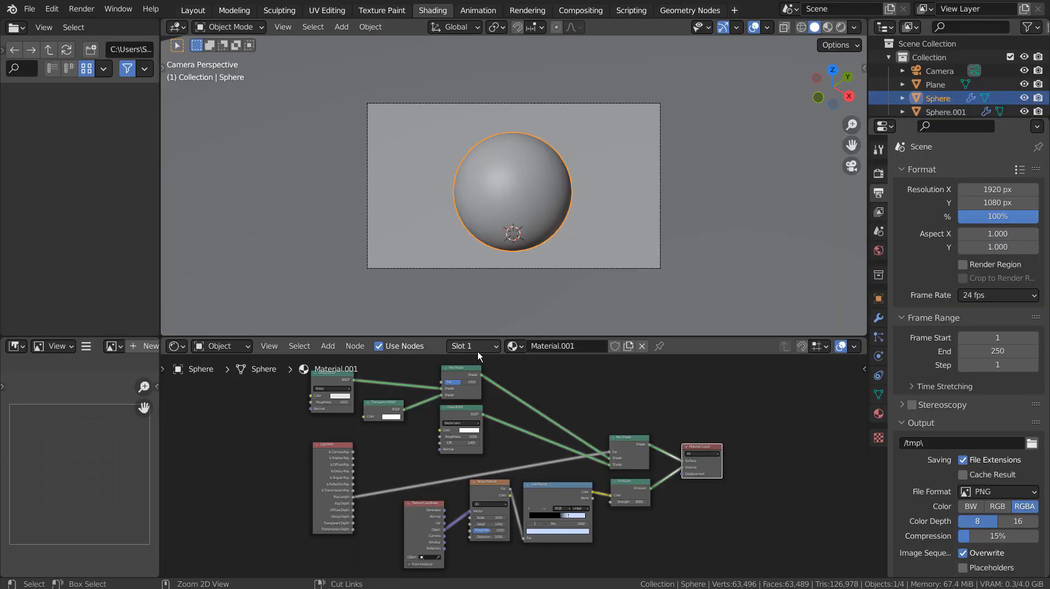
Switch the viewport to rendered shading and set the Cycles viewport samples to 3
click(840, 31)
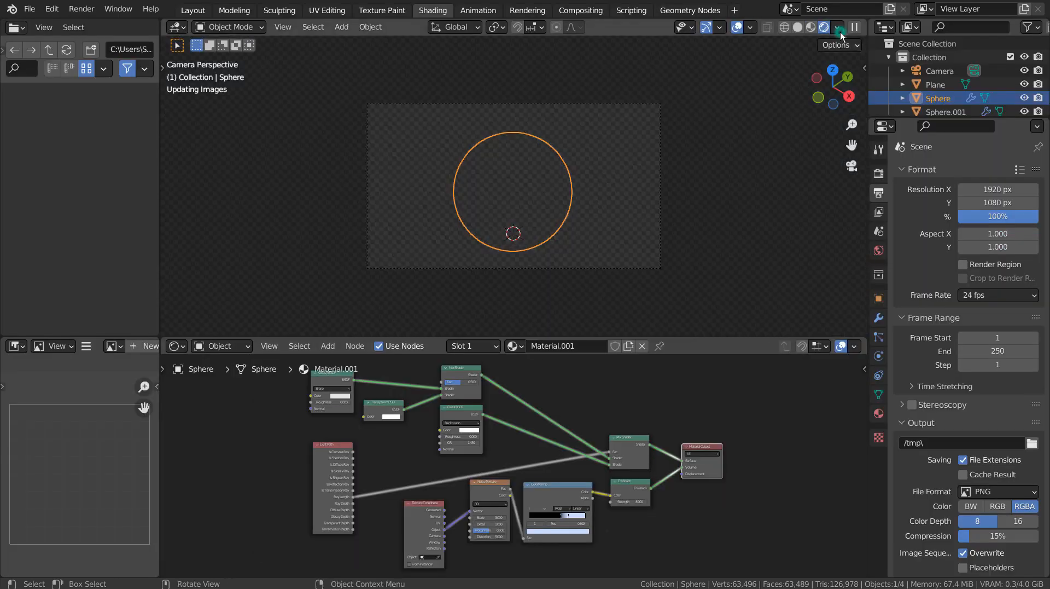
click(879, 173)
click(995, 297)
text(3)
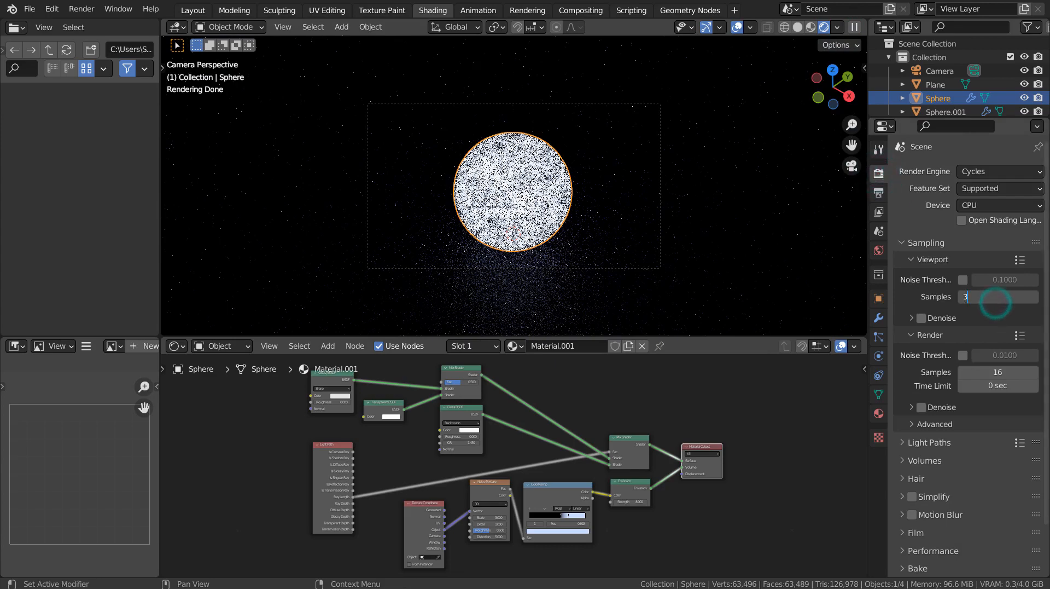
key(Return)
Disconnect the Emission shader from the Material Output's Volume input and hide the outer sphere, Sphere.001
scroll(591, 242, up, 6)
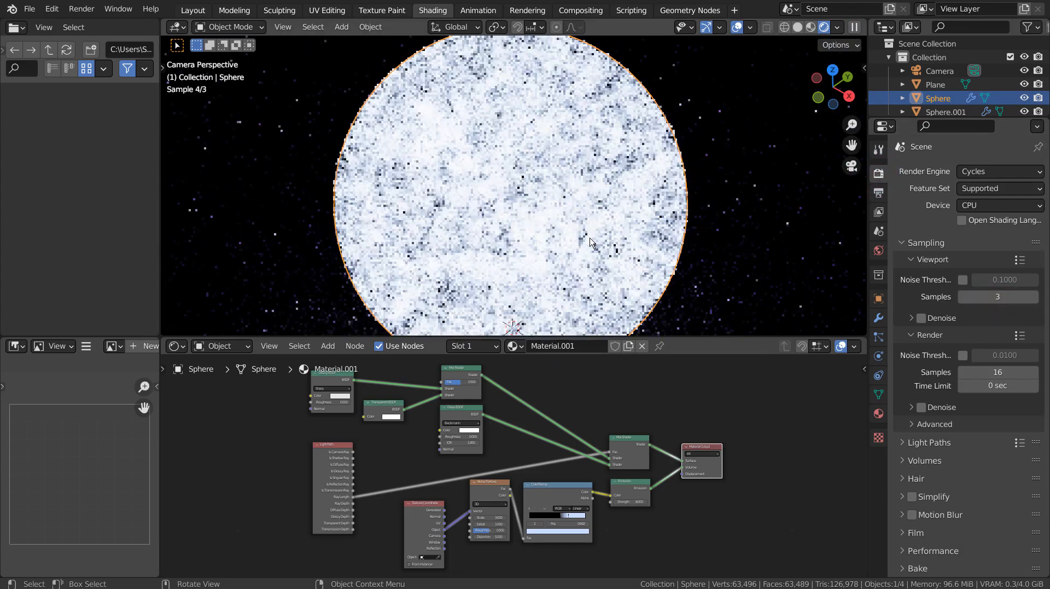
scroll(591, 242, up, 5)
scroll(653, 481, up, 3)
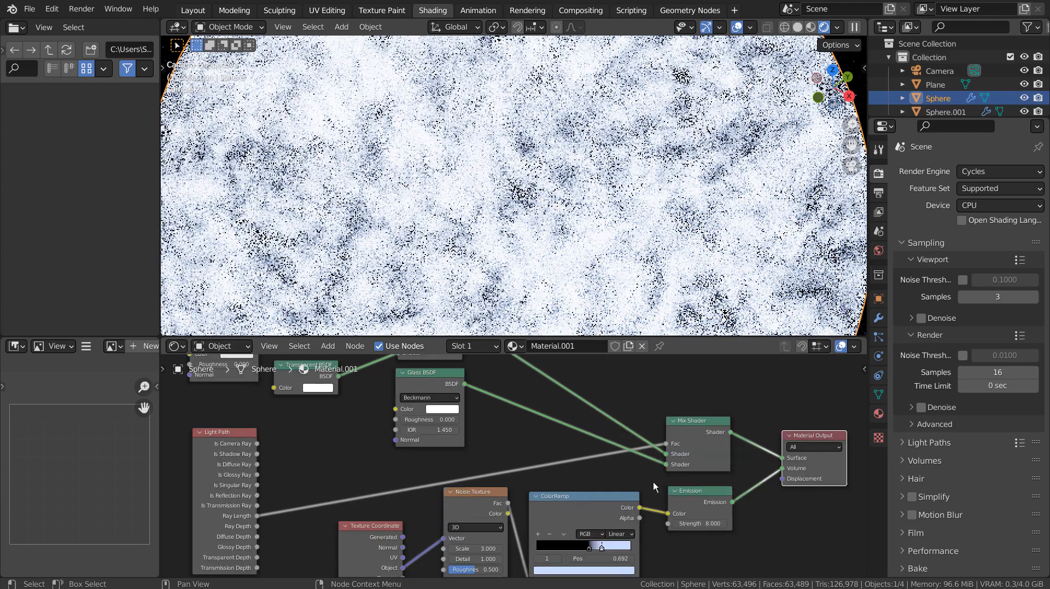
scroll(660, 488, up, 3)
middle_drag(664, 485, 509, 408)
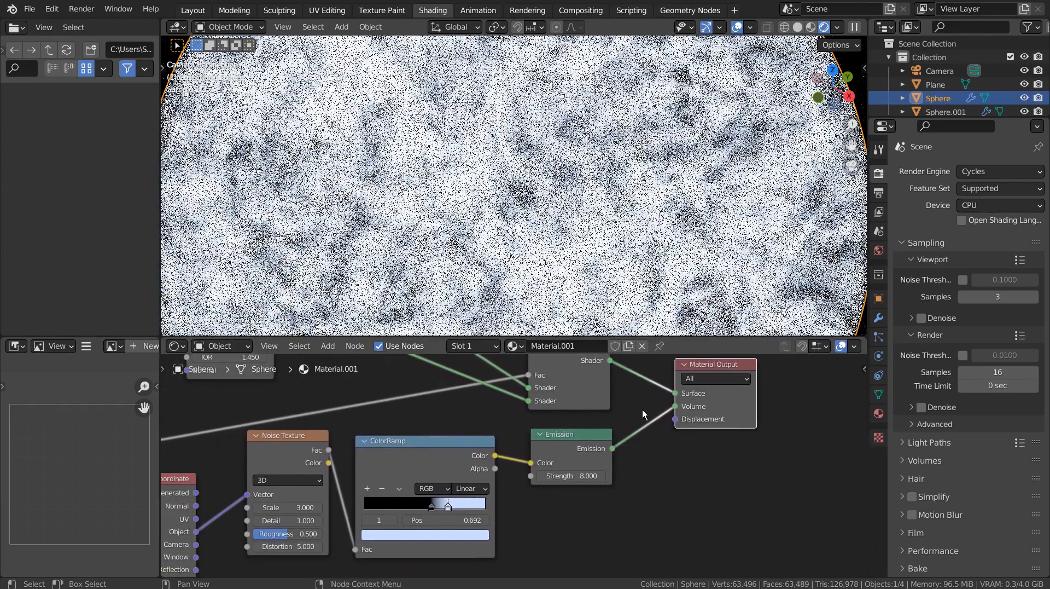
drag(676, 406, 656, 430)
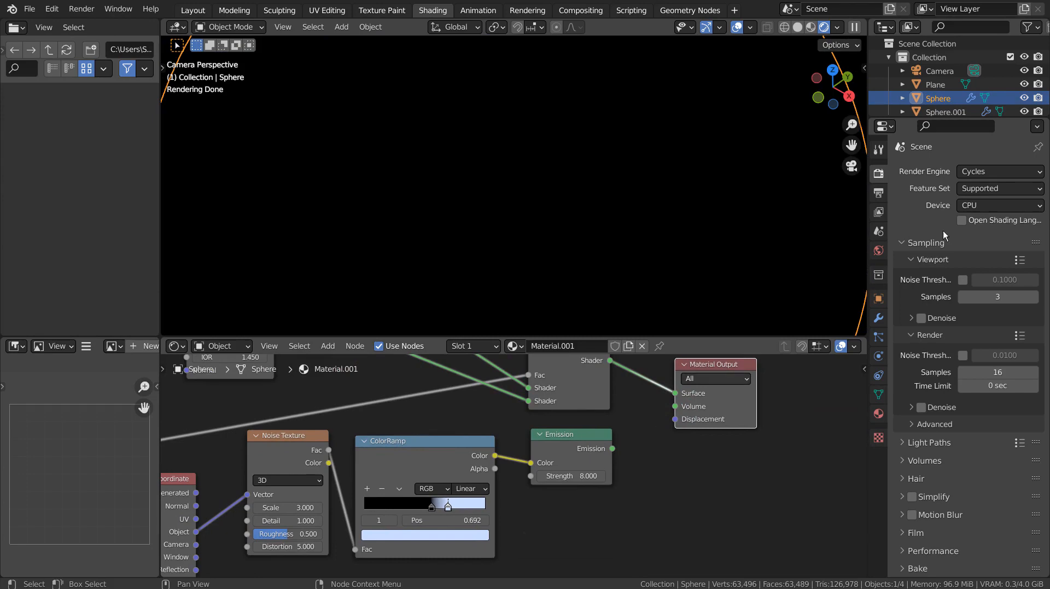
click(1025, 112)
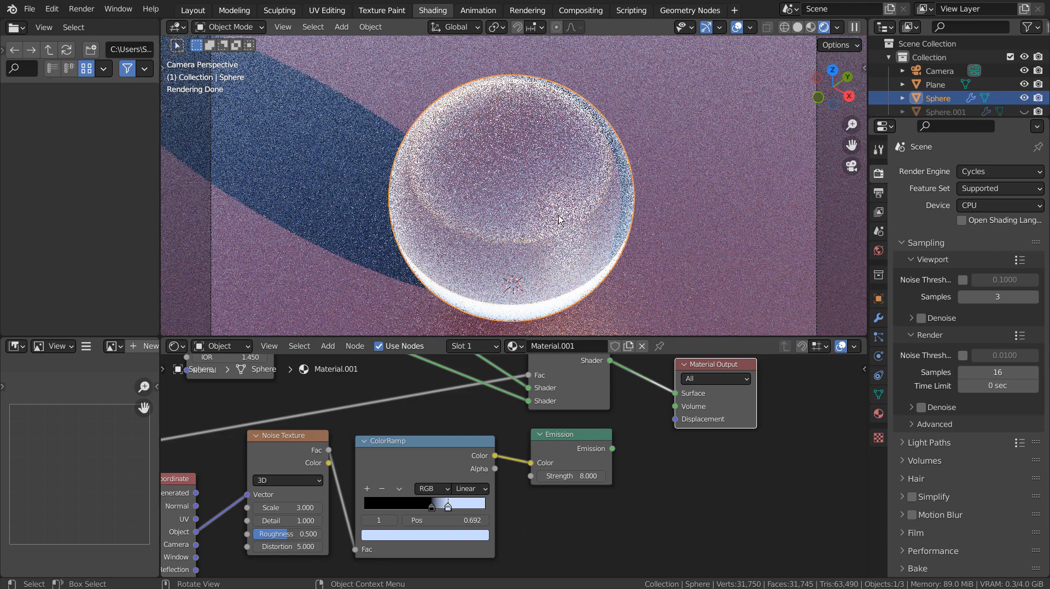
Reconnect the Emission shader to the Material Output's Volume input and make Sphere.001 visible again
drag(612, 448, 686, 408)
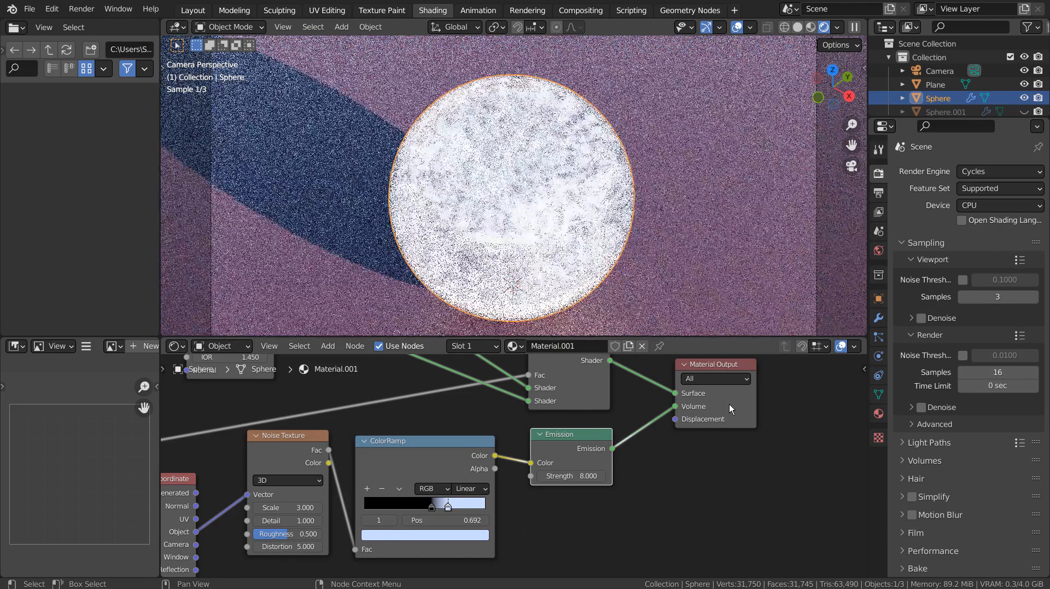
scroll(604, 194, up, 5)
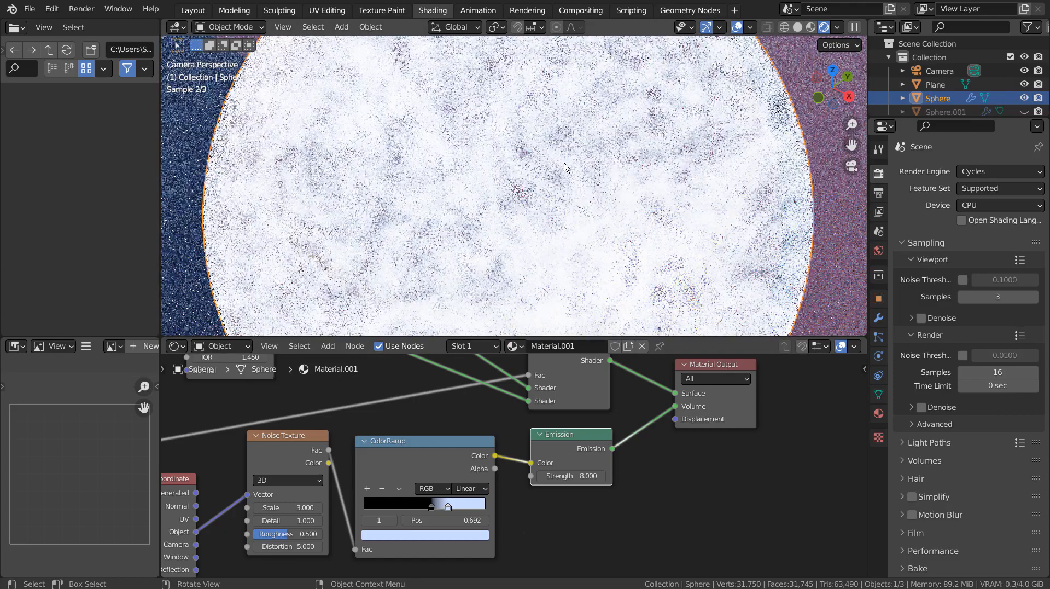
scroll(590, 194, down, 5)
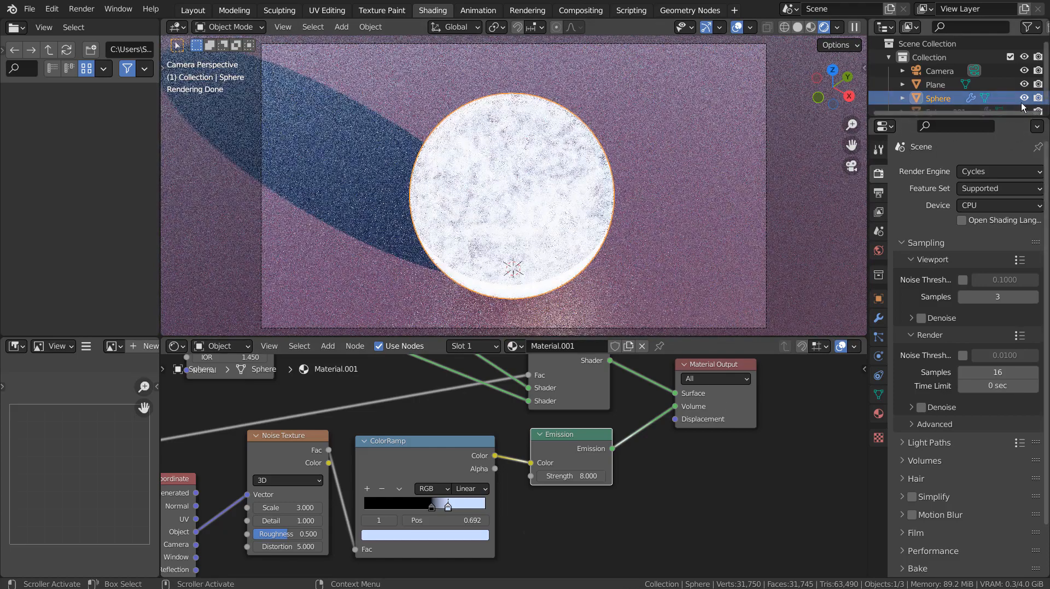
scroll(1027, 104, down, 1)
click(1024, 102)
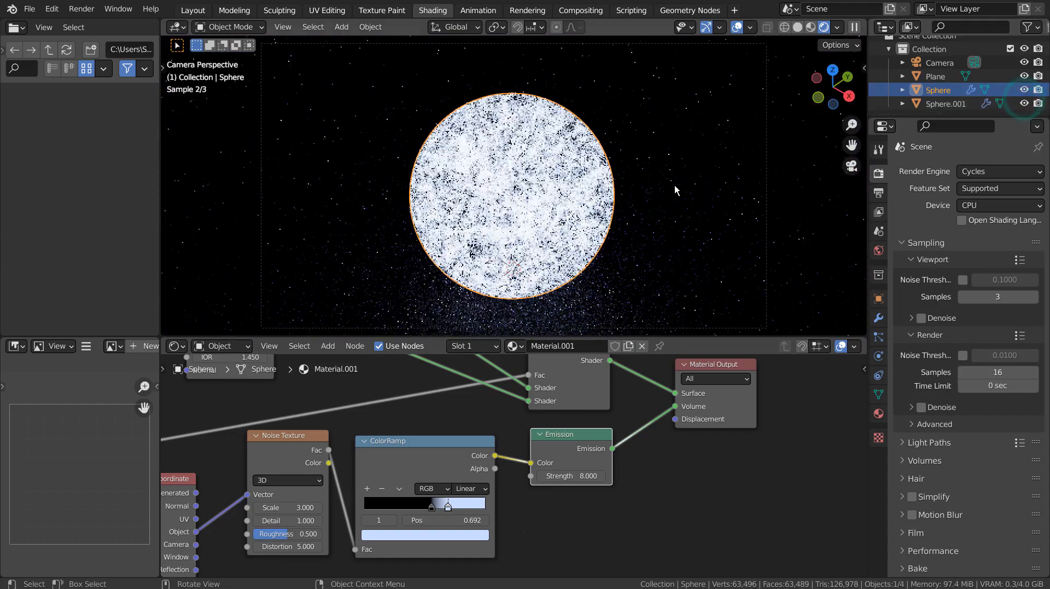
Move the ColorRamp's black stop to position 0.688, close to the light blue stop
scroll(624, 205, up, 4)
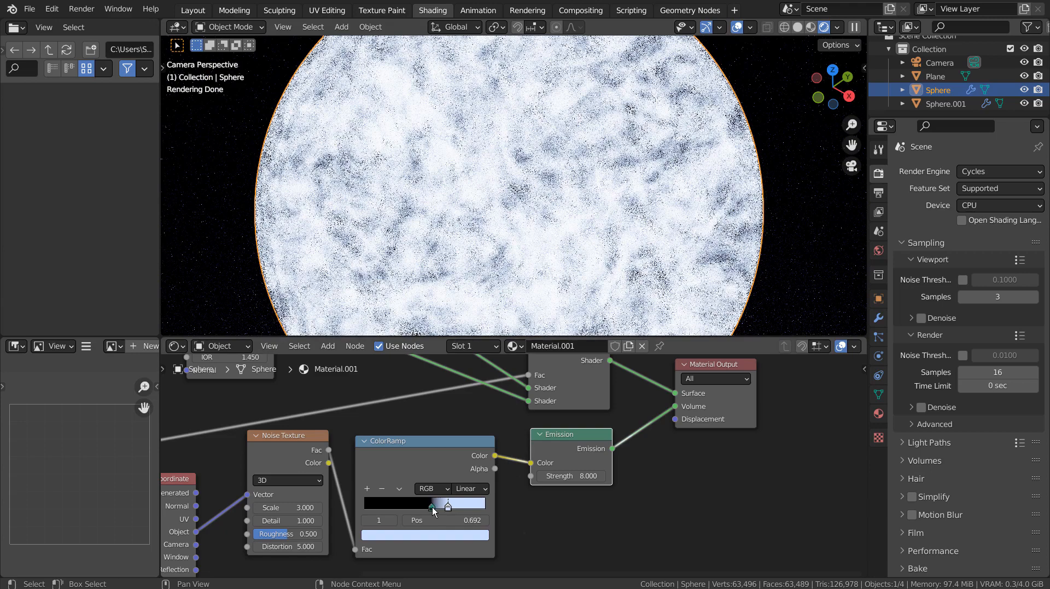
mouse_move(433, 507)
mouse_down()
mouse_move(387, 510)
mouse_move(450, 516)
mouse_up()
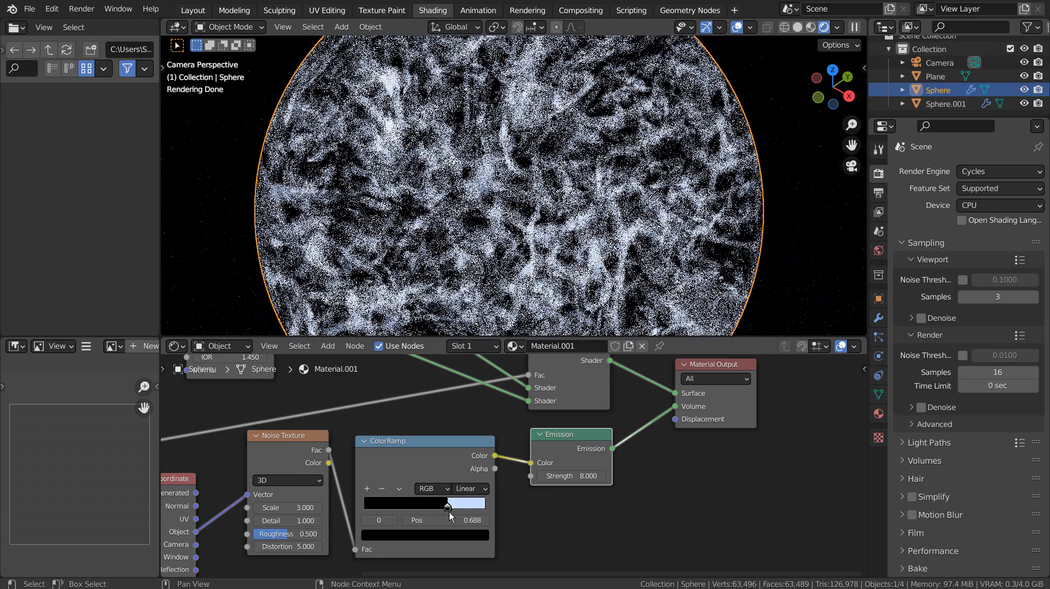
Move the ColorRamp's light blue stop to position 0.714 and set the Noise Texture's Scale to 0.600
drag(450, 512, 485, 510)
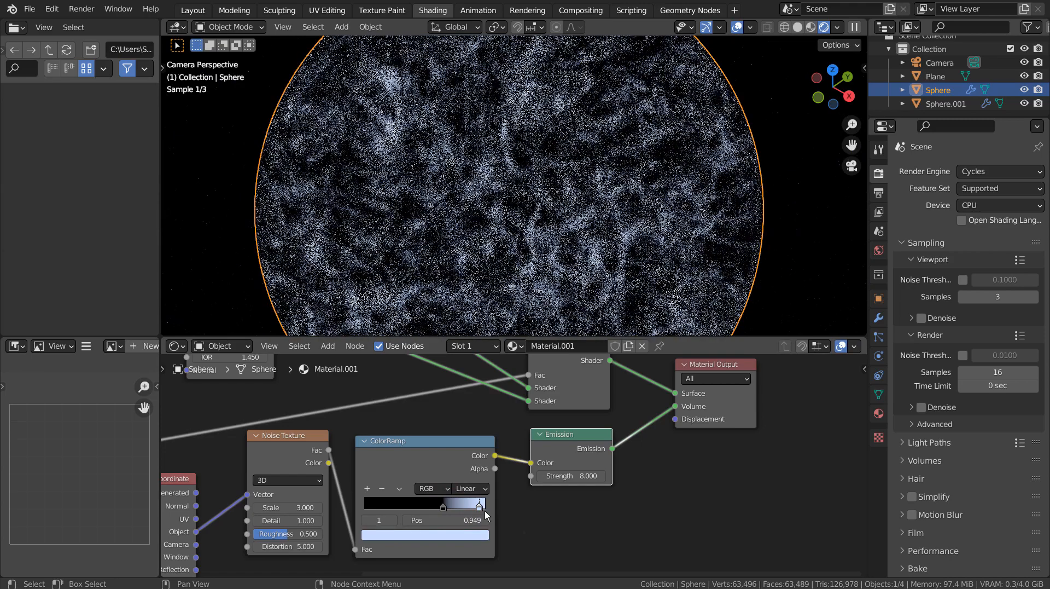
drag(485, 510, 455, 517)
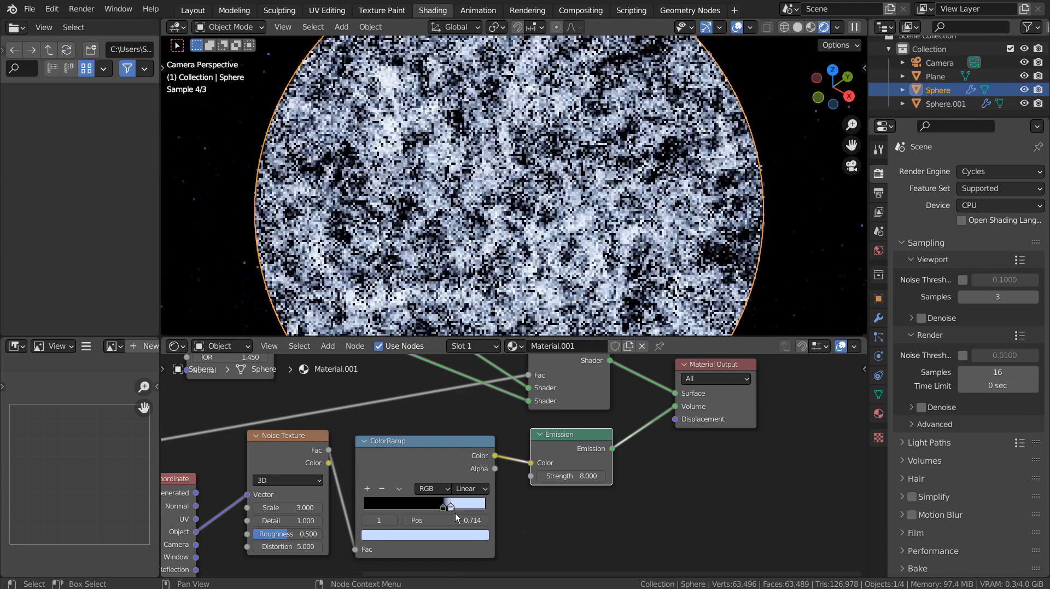
middle_drag(364, 433, 624, 378)
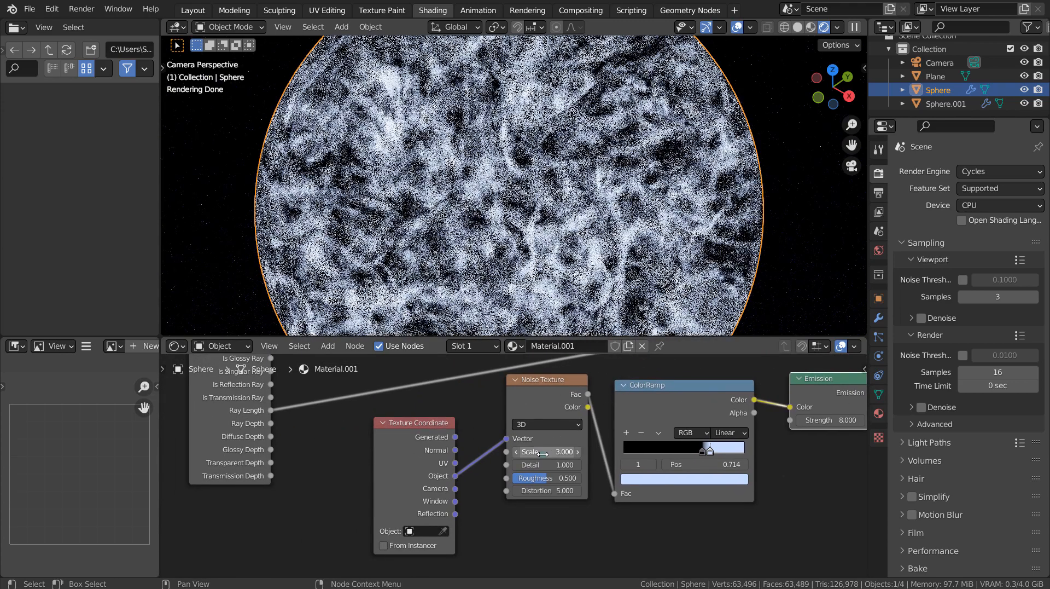
drag(544, 452, 571, 456)
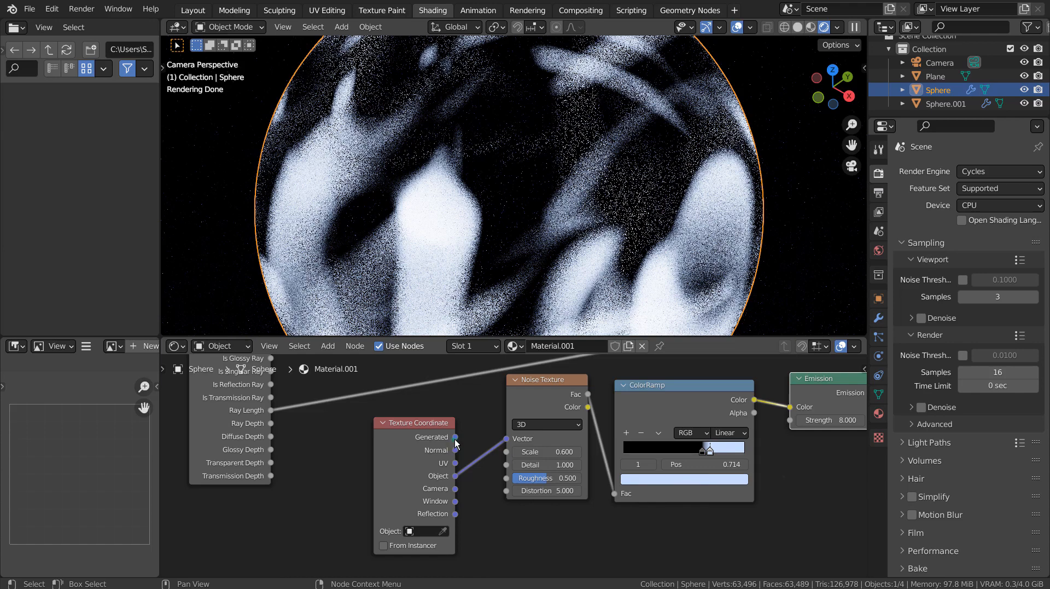
Try the Generated and Camera coordinates as the Noise Texture's Vector input, and return to the Object coordinates
drag(455, 437, 507, 438)
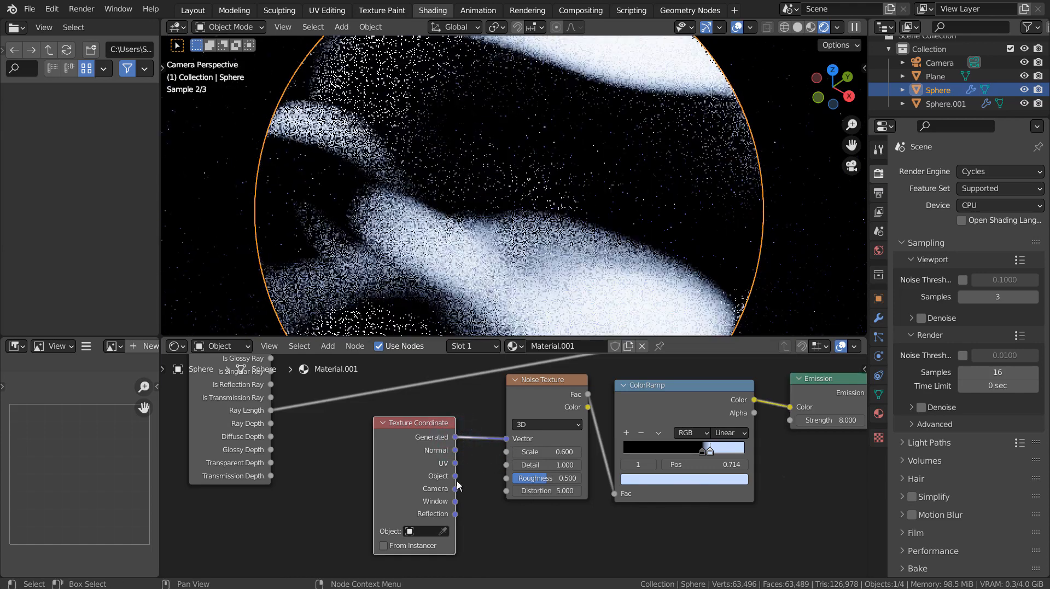
drag(455, 488, 507, 438)
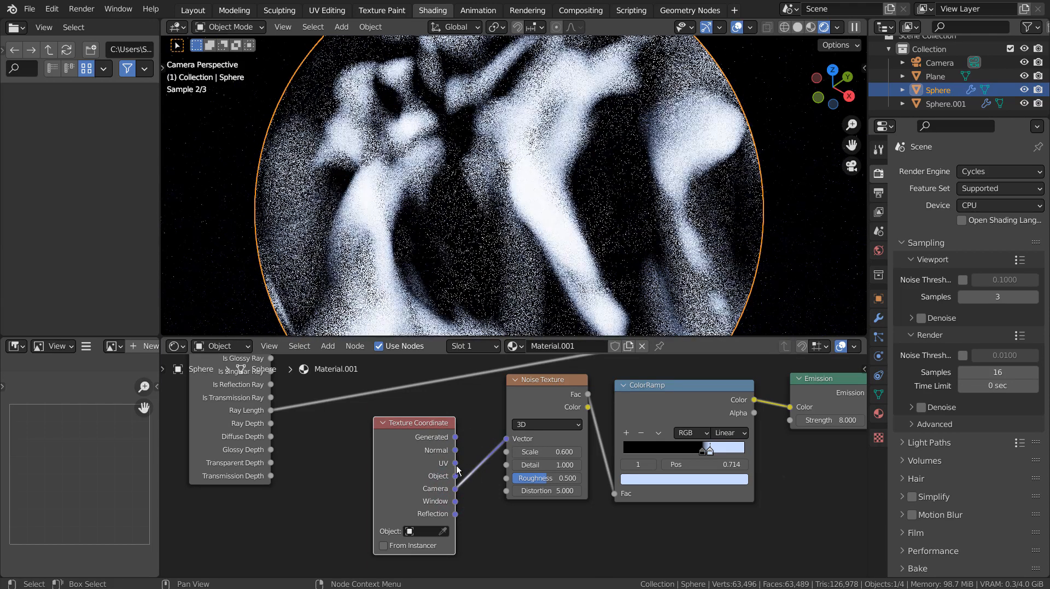
drag(458, 475, 516, 444)
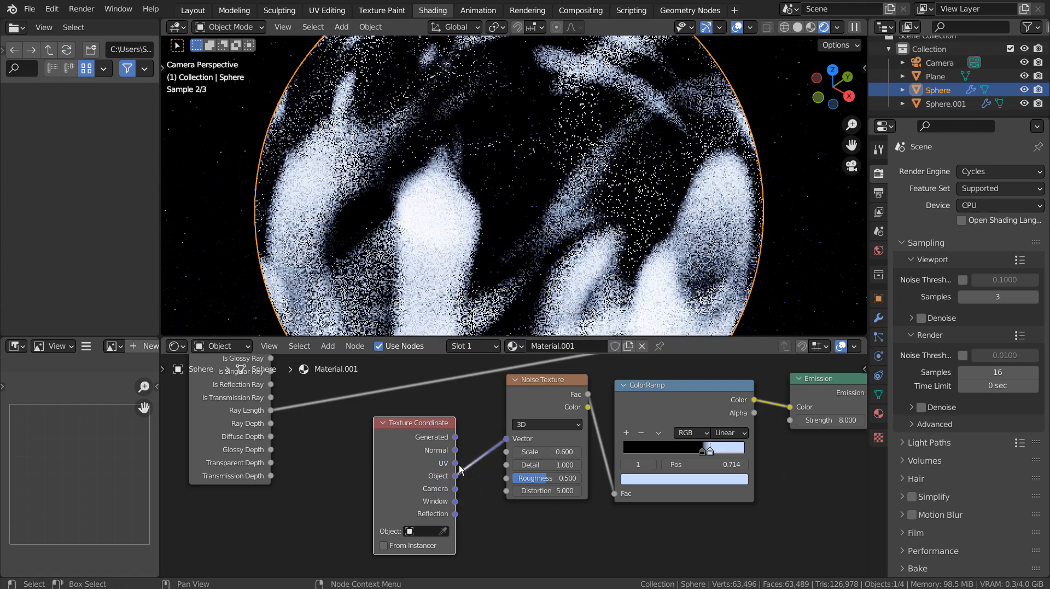
click(467, 425)
key(ctrl+z)
key(ctrl+z)
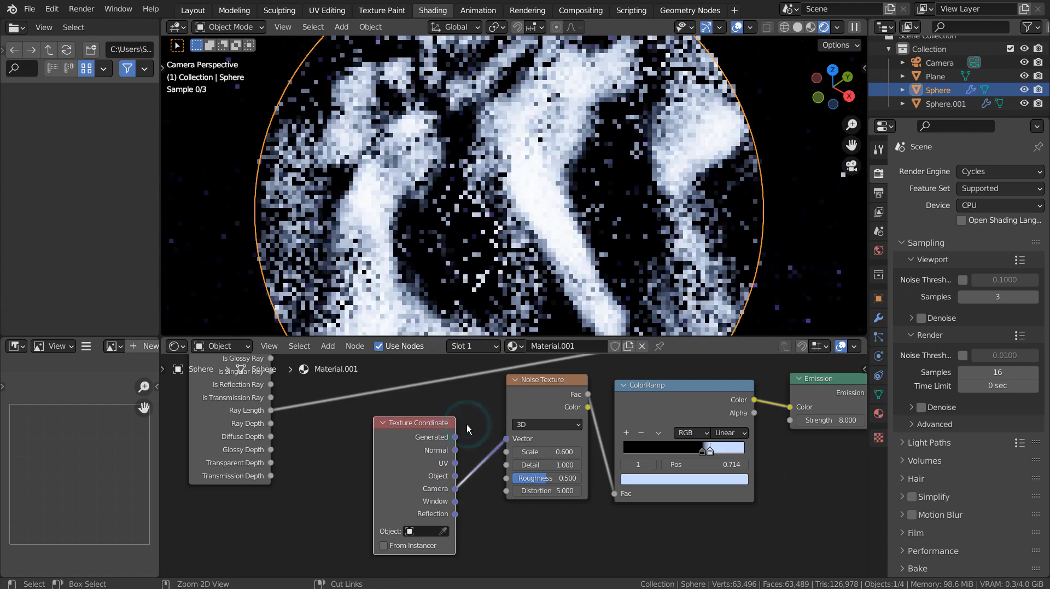
key(ctrl+z)
key(ctrl+z)
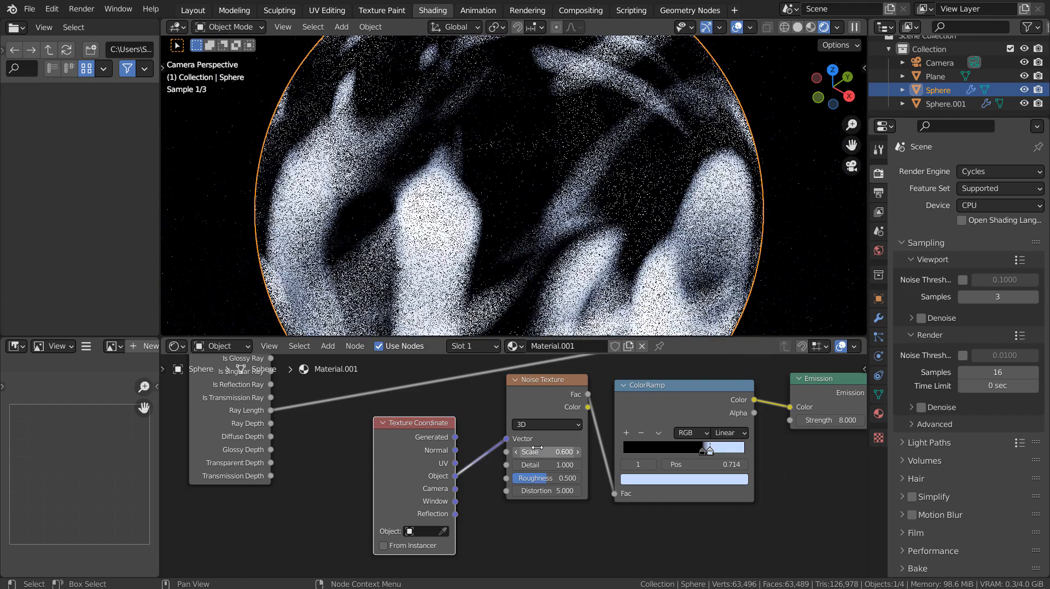
Set the Noise Texture's Scale to 1.410
drag(537, 447, 581, 447)
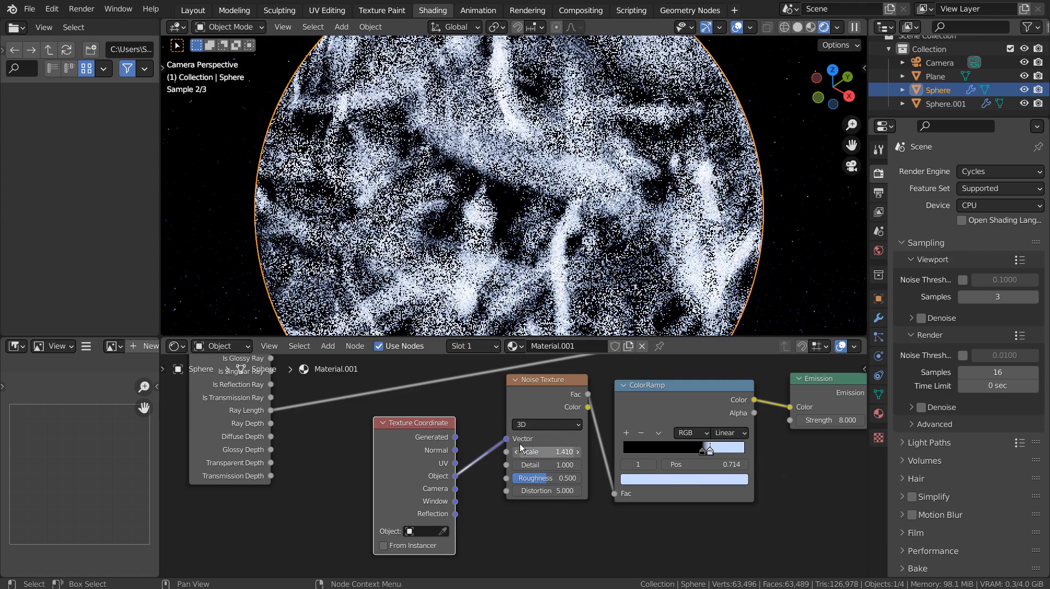
Disconnect the Light Path's Ray Length from the Fac input of the final Mix Shader and reconnect it
scroll(461, 423, down, 4)
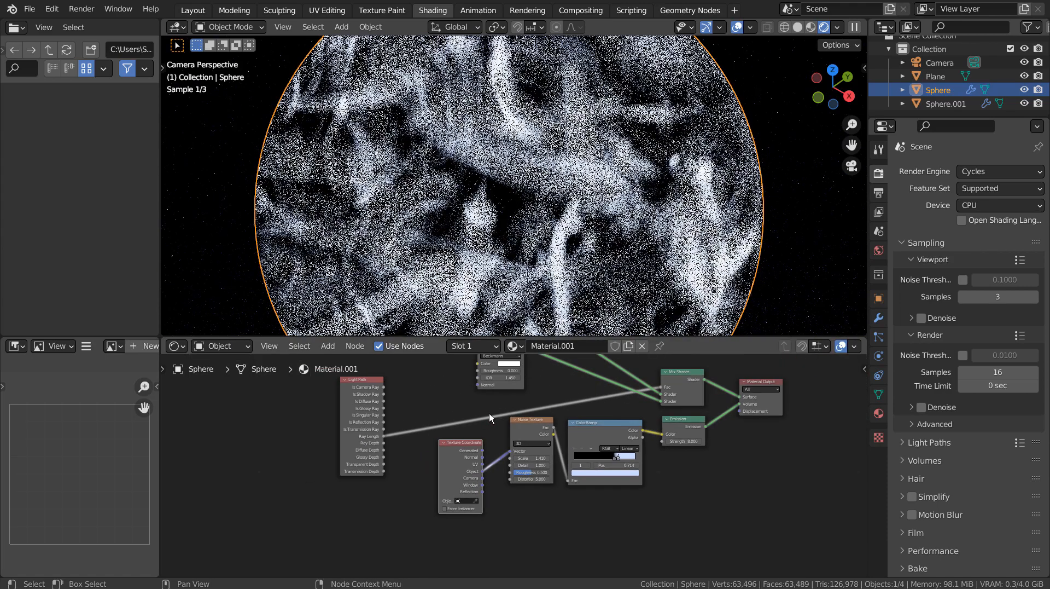
middle_drag(495, 407, 547, 489)
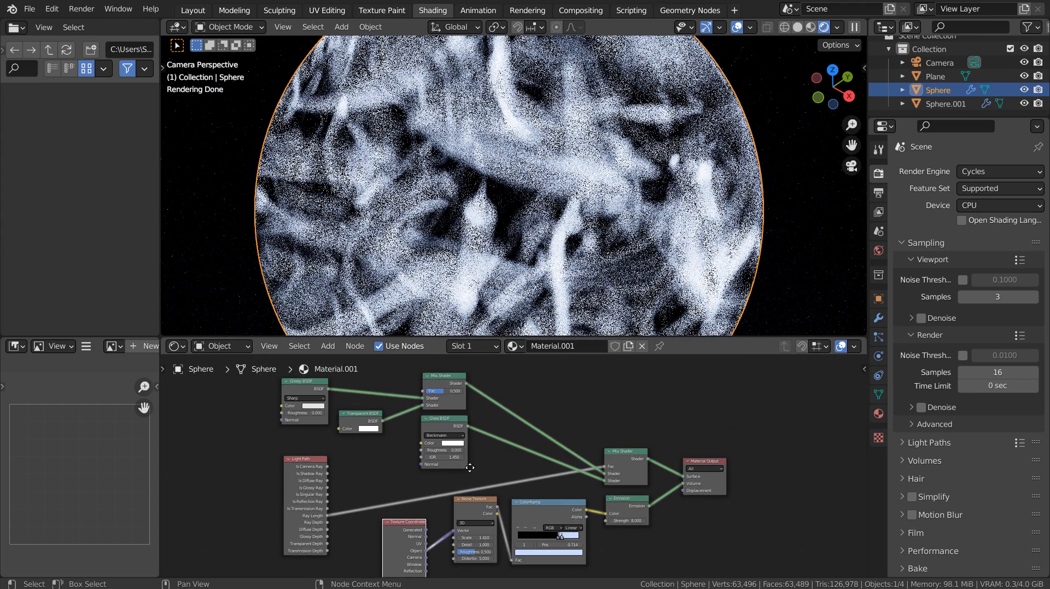
scroll(678, 472, up, 4)
middle_drag(678, 471, 533, 476)
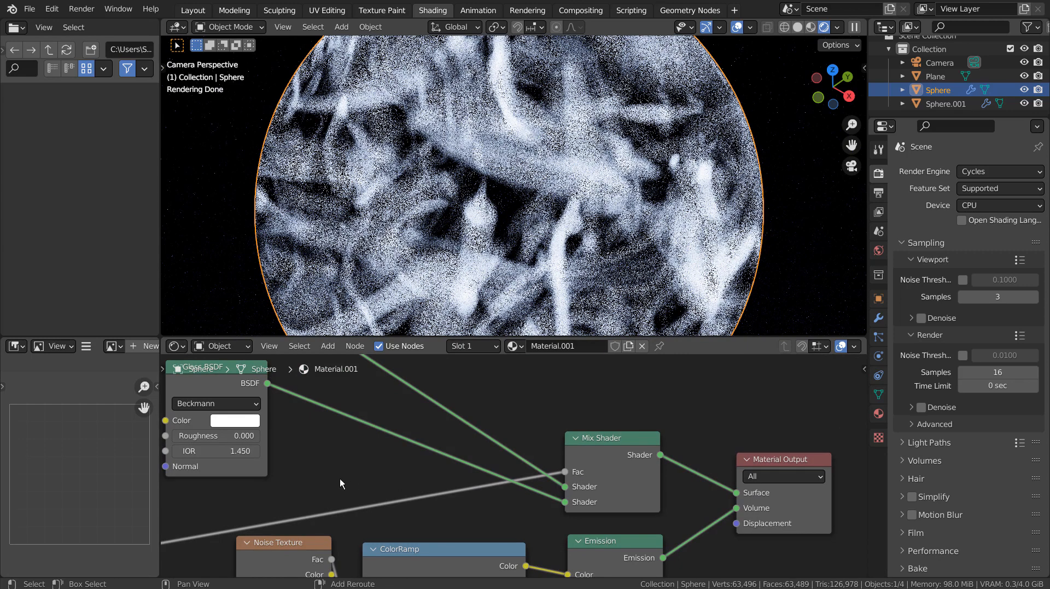
middle_drag(341, 482, 699, 415)
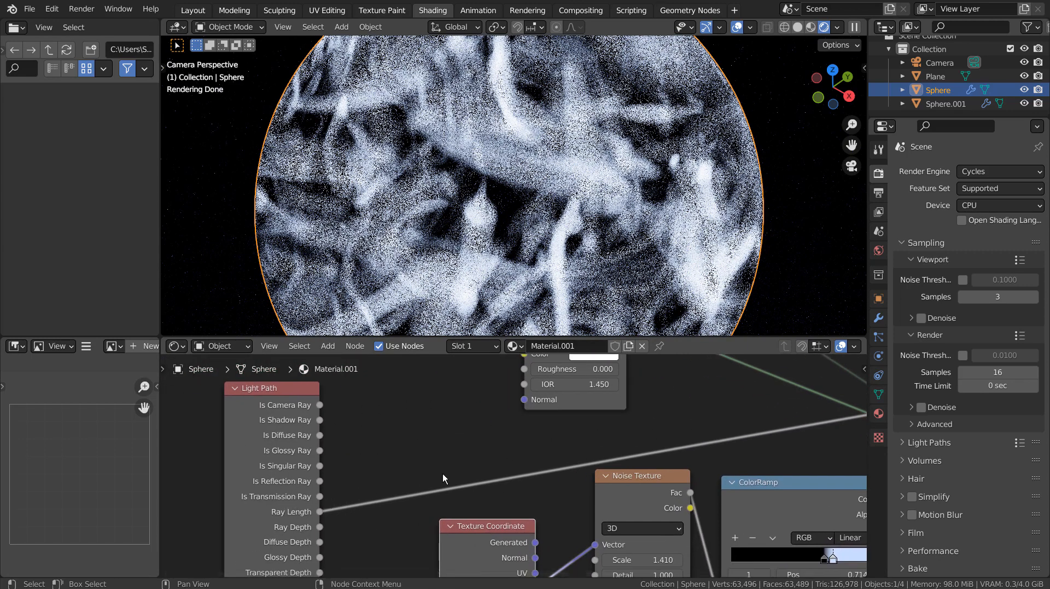
scroll(474, 465, down, 1)
middle_drag(668, 461, 610, 478)
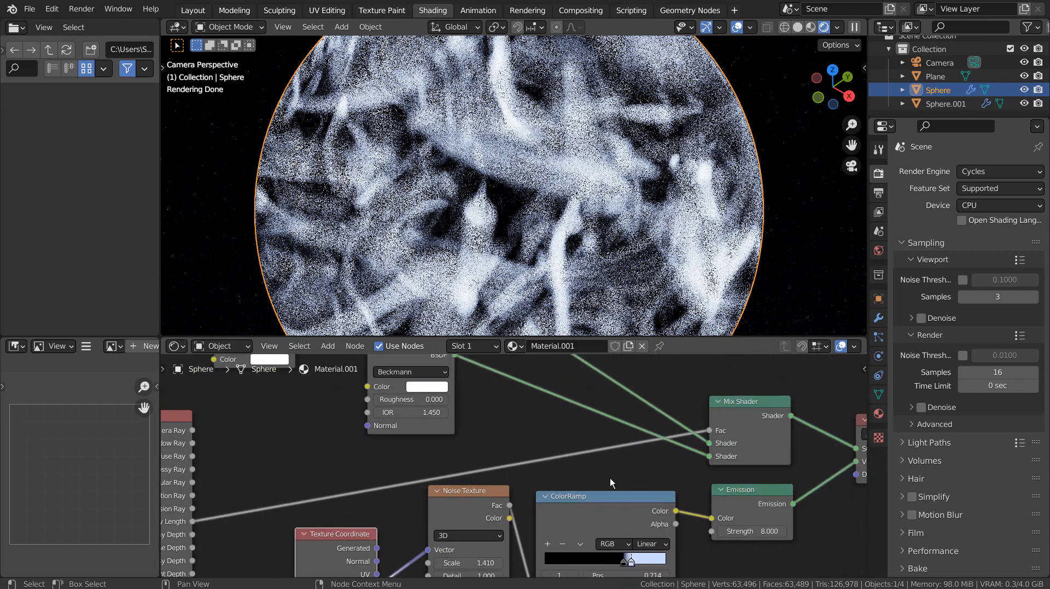
drag(709, 430, 697, 457)
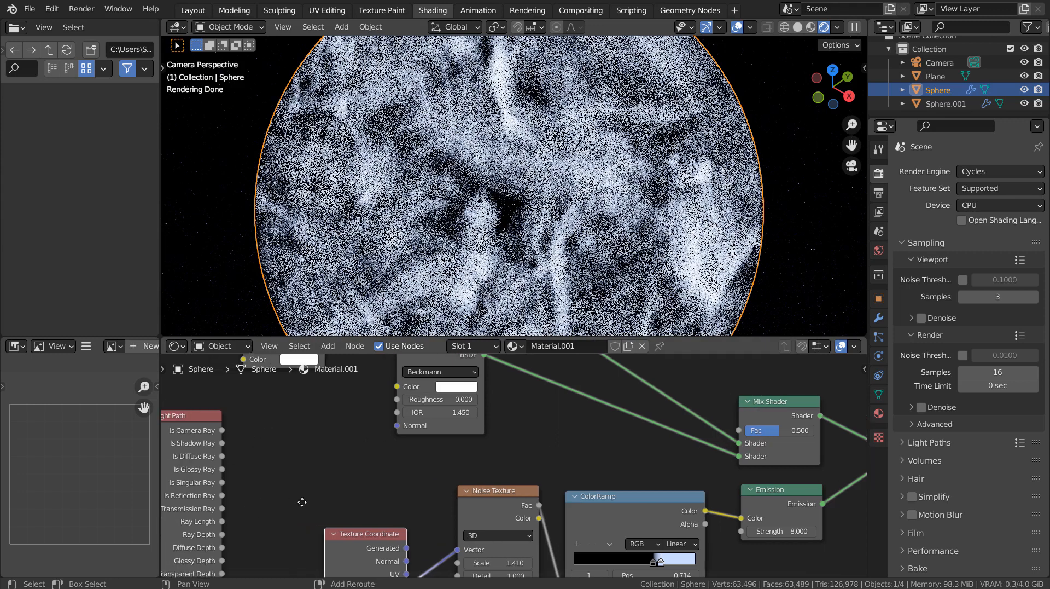
ctrl+scroll(237, 504, left, 4)
drag(273, 519, 787, 431)
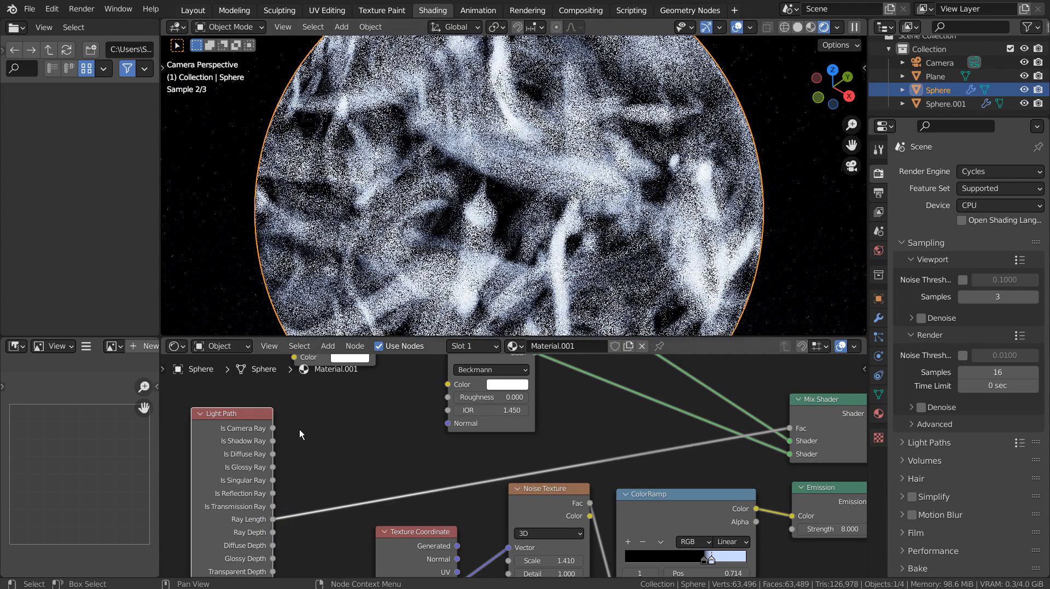
Try the Light Path's Is Camera Ray output as the final Mix Shader's Fac, and restore the Ray Length link
drag(270, 428, 792, 429)
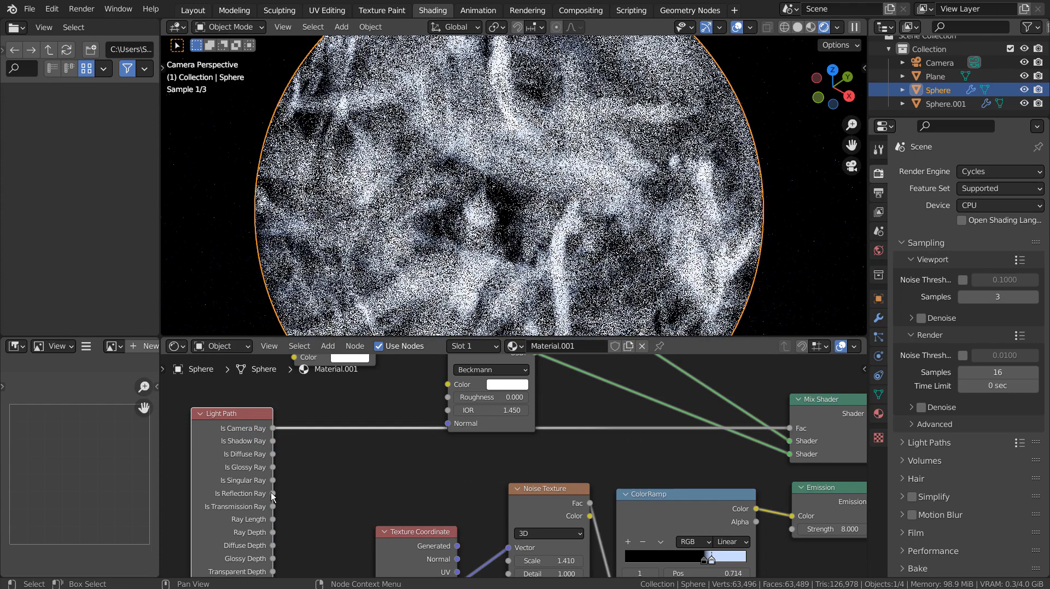
click(274, 521)
drag(274, 522, 783, 431)
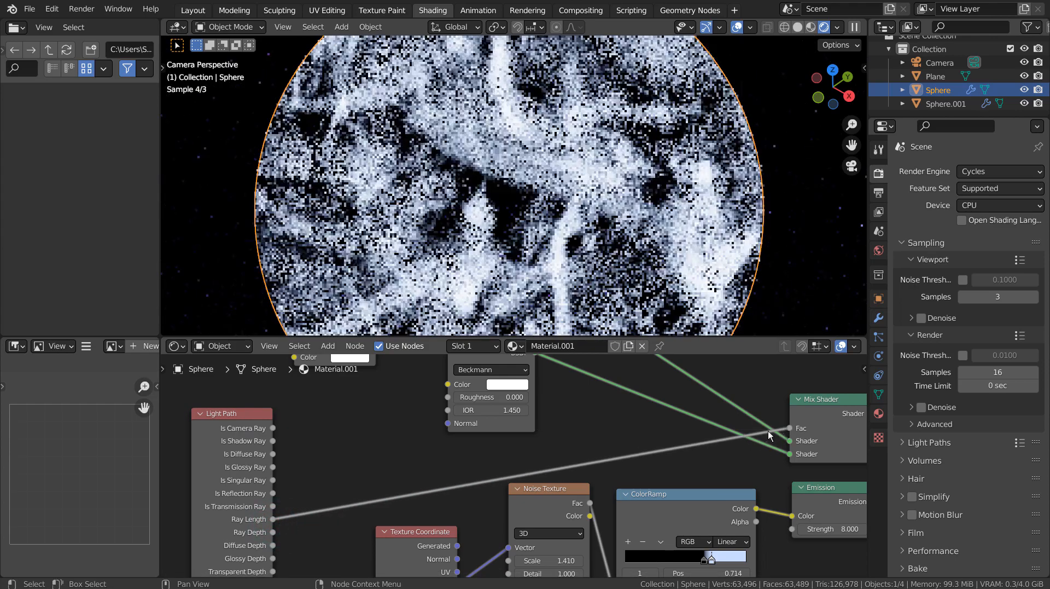
Try linking the Glass BSDF directly to the Material Output's Surface input, and undo the rewiring
middle_drag(651, 391, 557, 474)
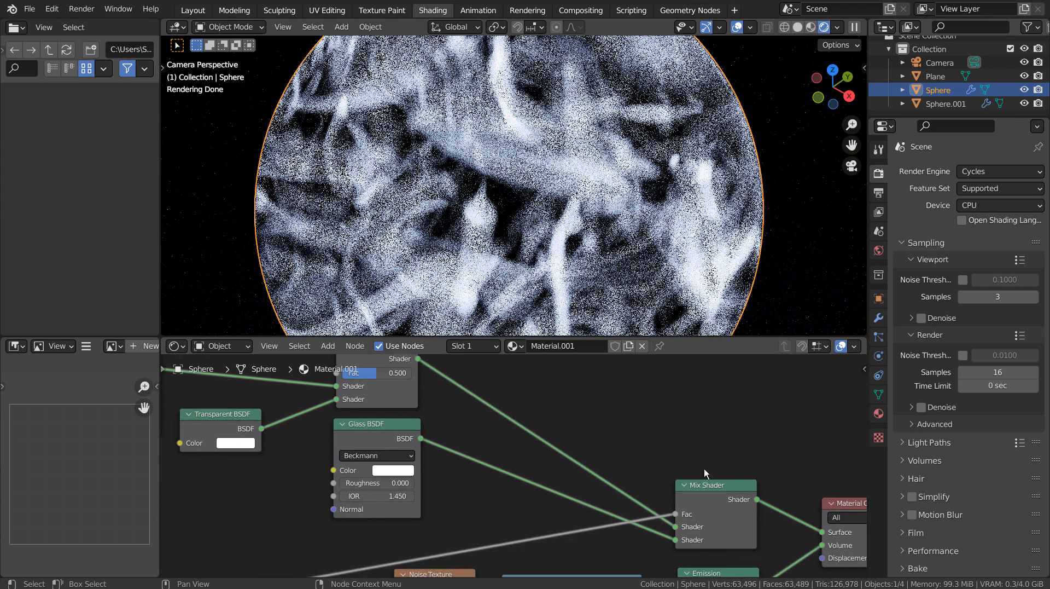
middle_drag(506, 441, 736, 481)
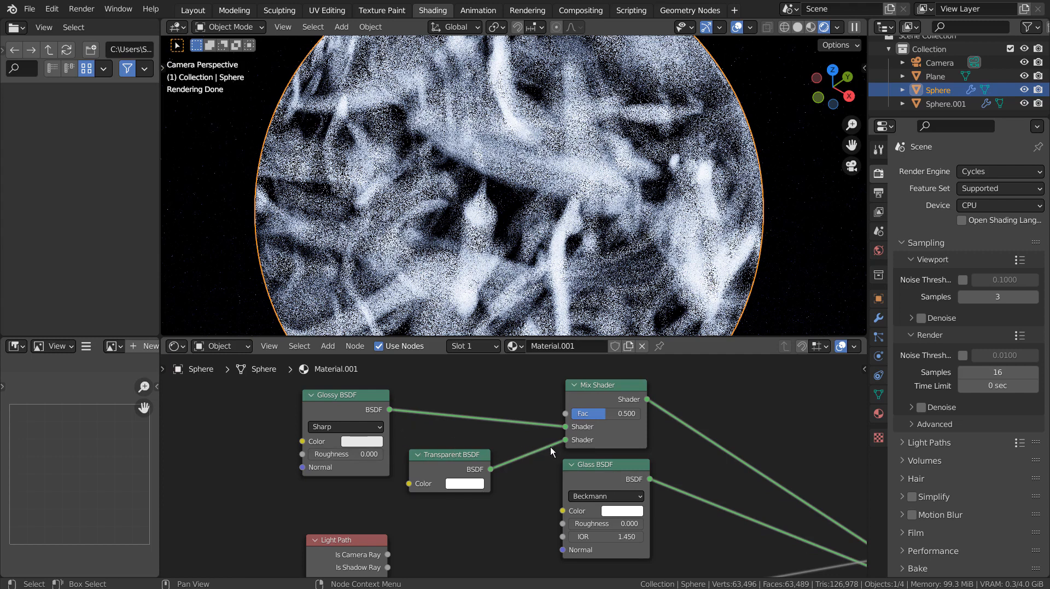
middle_drag(701, 457, 347, 424)
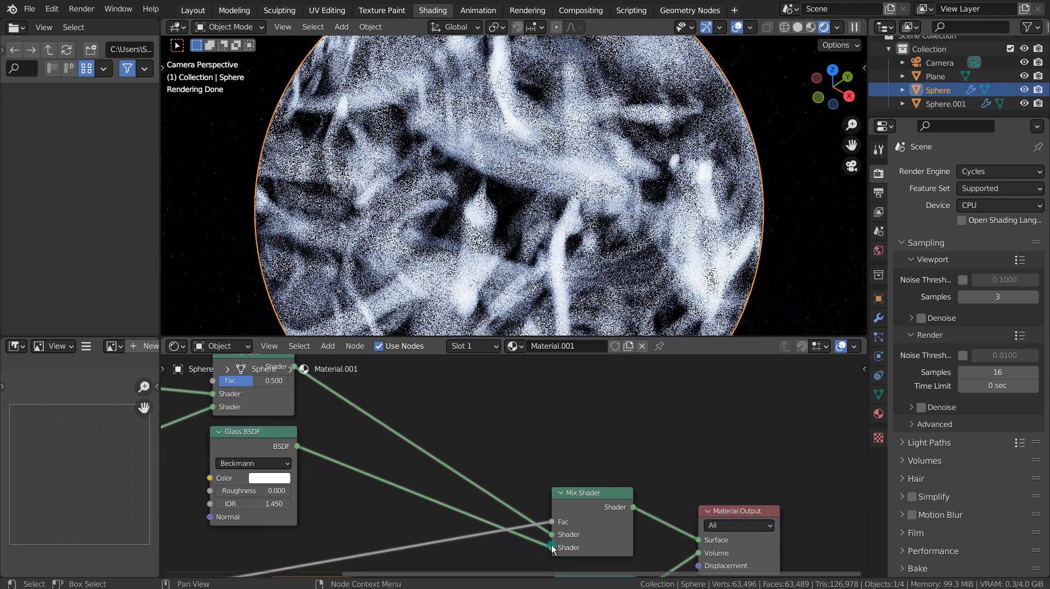
drag(552, 547, 702, 542)
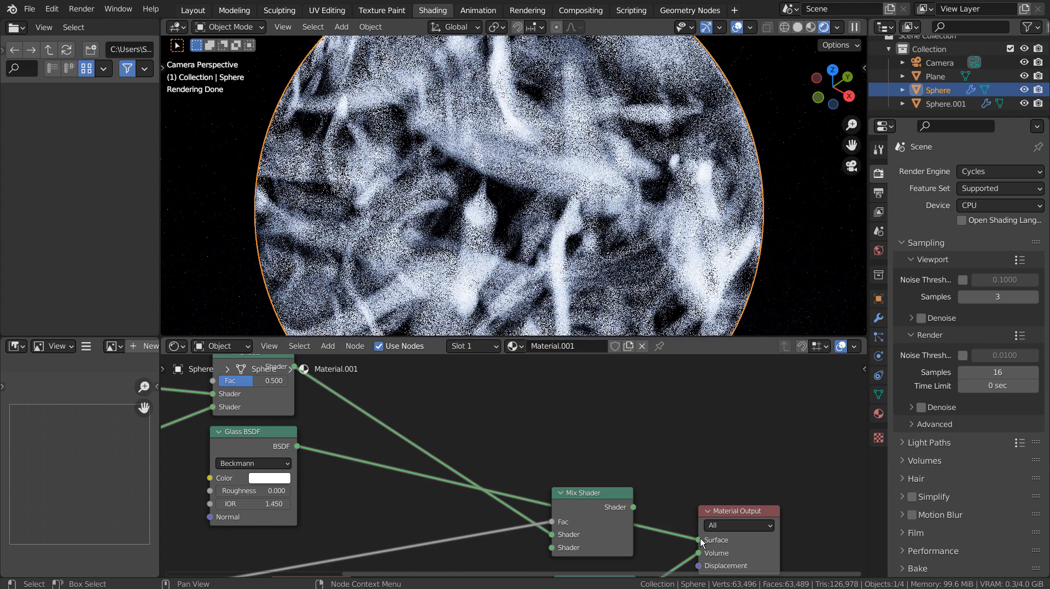
key(ctrl+z)
drag(688, 533, 696, 538)
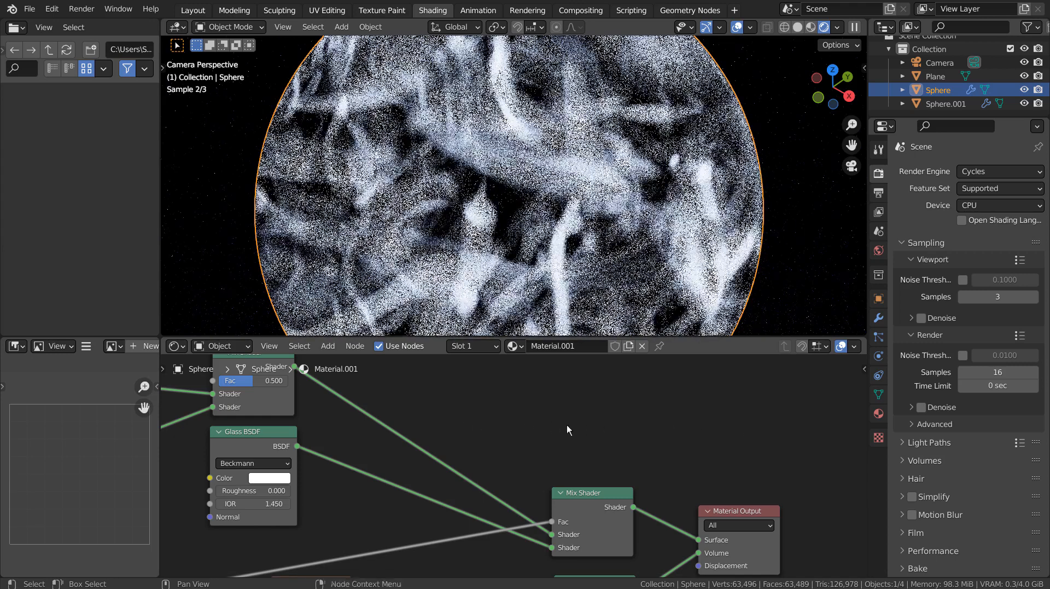
Try changing the Fac of the Mix Shader that blends the Glossy and Transparent BSDFs, and keep it at 0.500
ctrl+scroll(525, 422, left, 5)
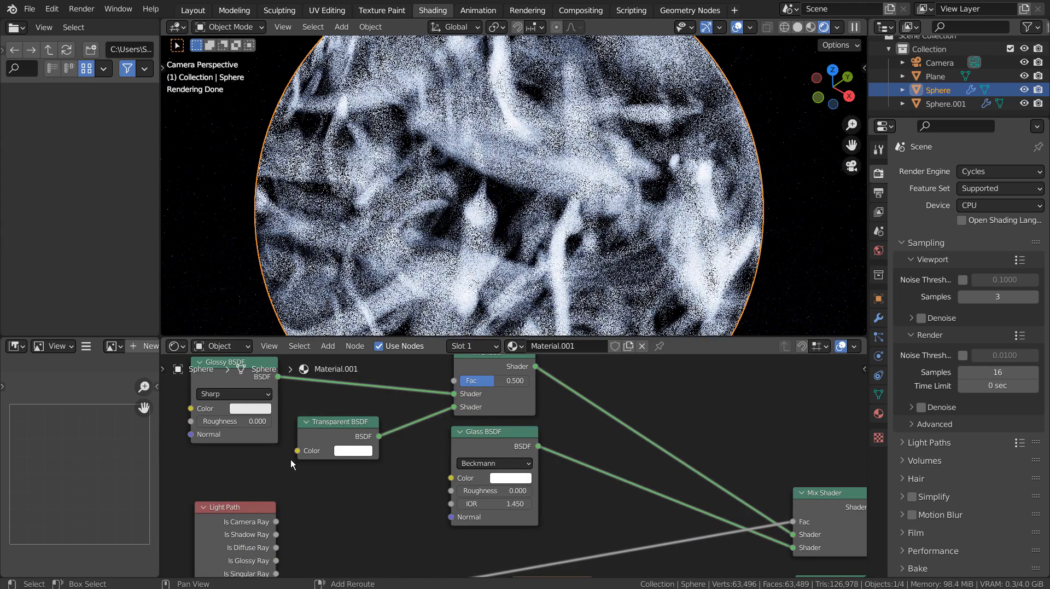
middle_drag(347, 473, 434, 500)
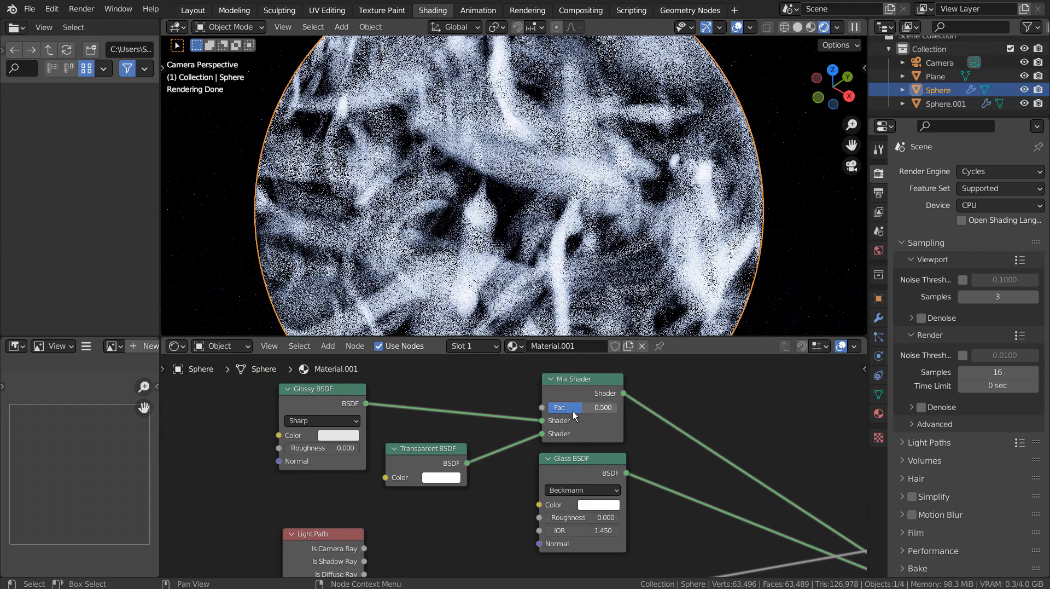
mouse_move(573, 412)
mouse_down()
mouse_move(603, 411)
mouse_move(547, 411)
mouse_move(587, 411)
mouse_move(575, 414)
mouse_up()
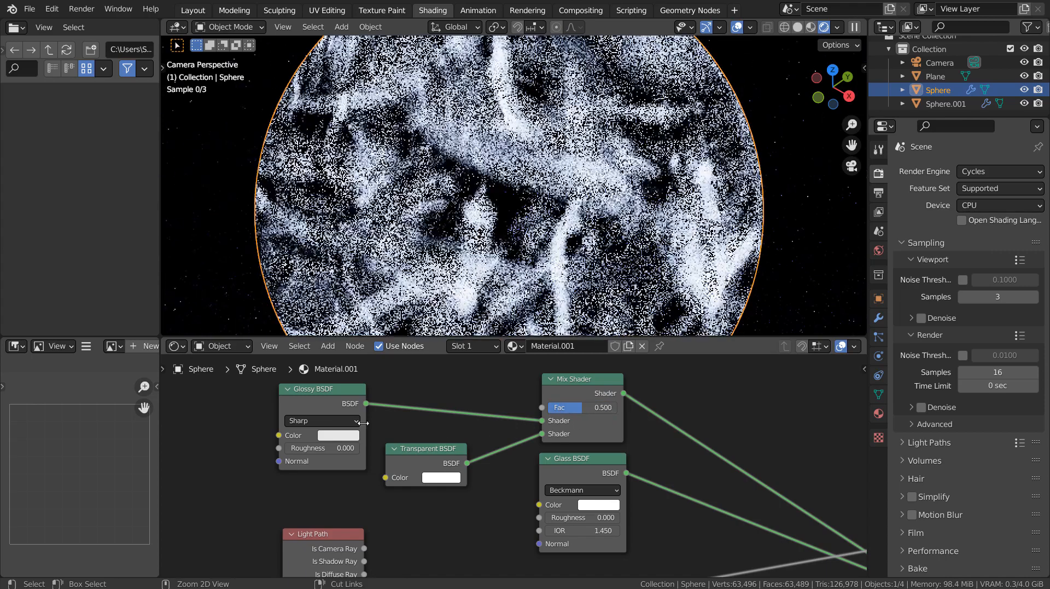
Try a green and a pinkish red color on the Glass BSDF, and return it to white
click(605, 506)
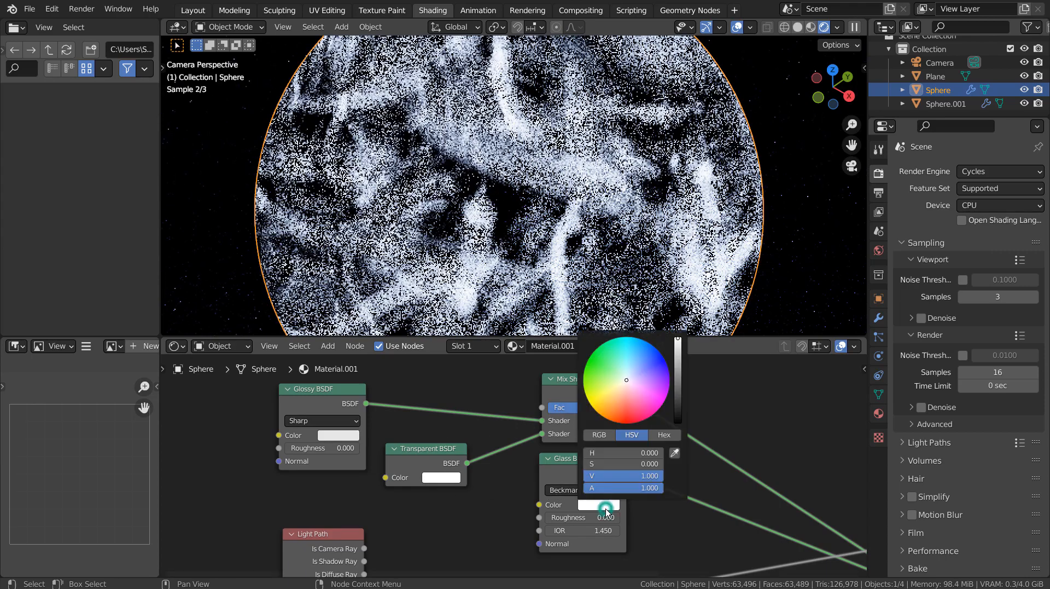
click(603, 375)
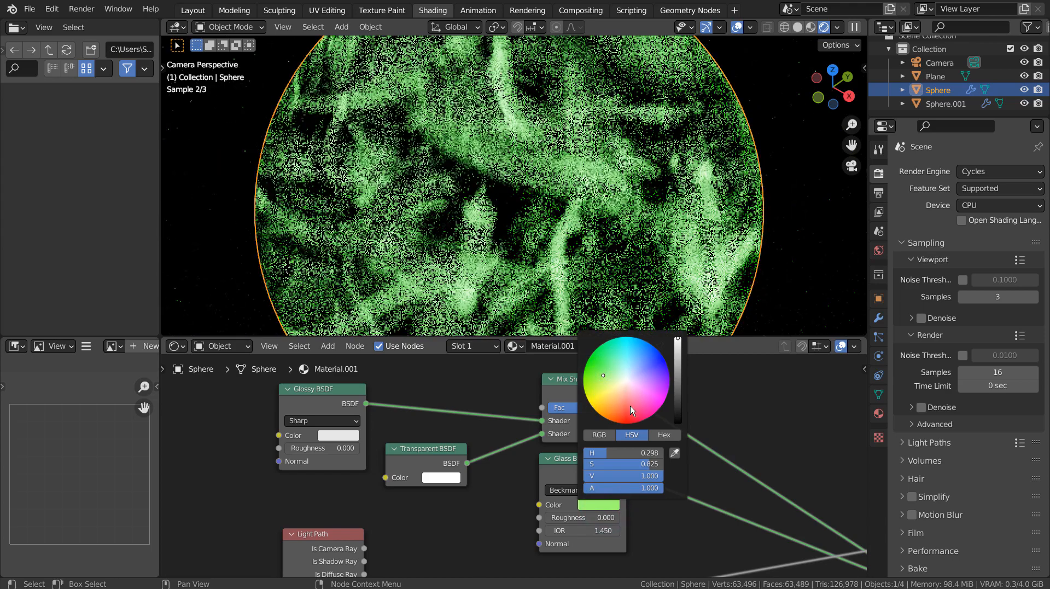
click(630, 405)
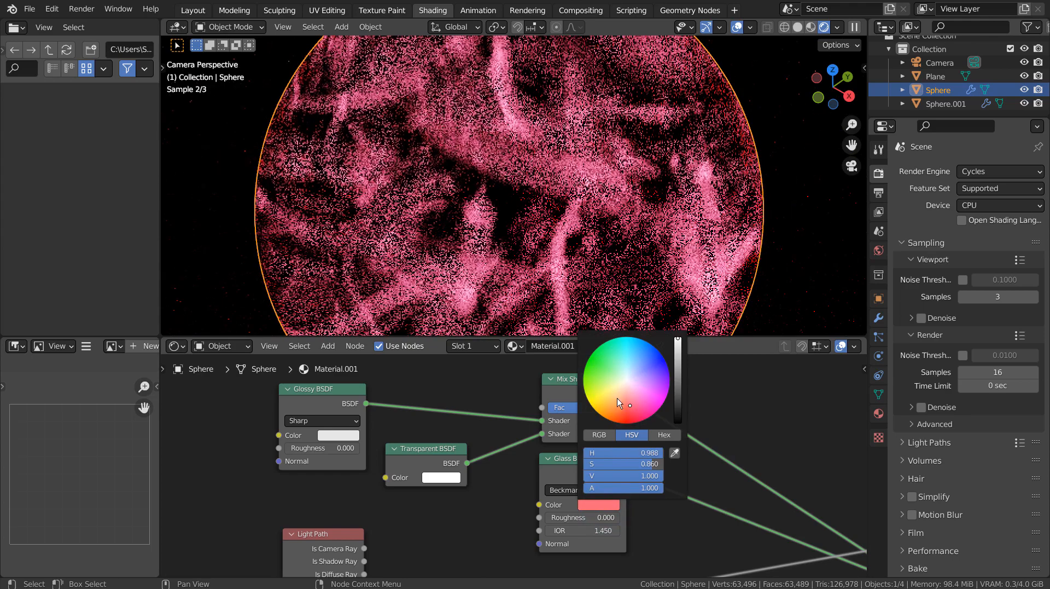
click(626, 380)
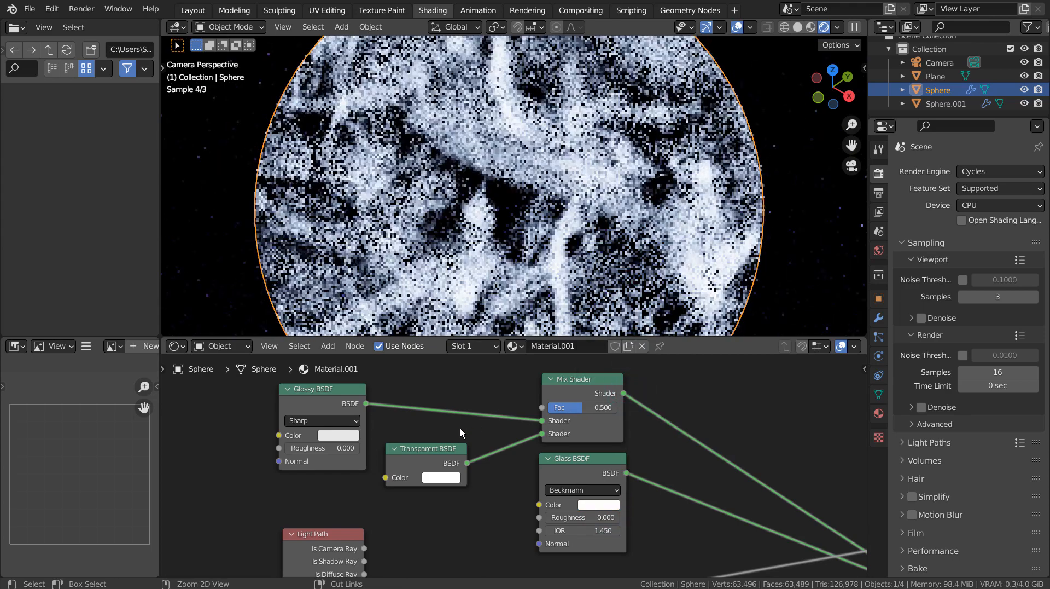
Try a black color on the Transparent BSDF by lowering its value to 0, and return it to white
click(437, 481)
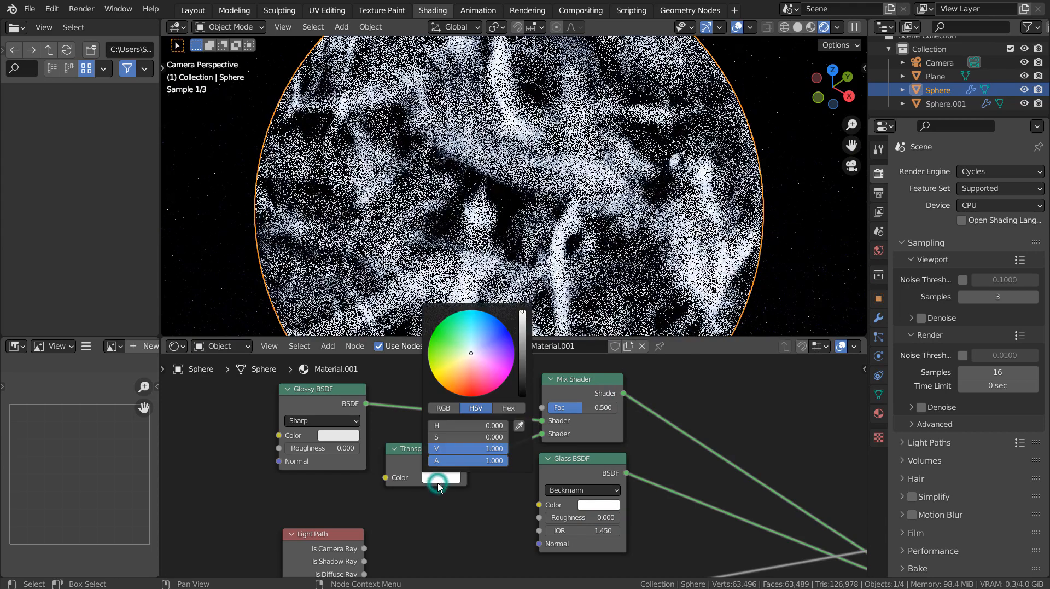
drag(524, 362, 527, 396)
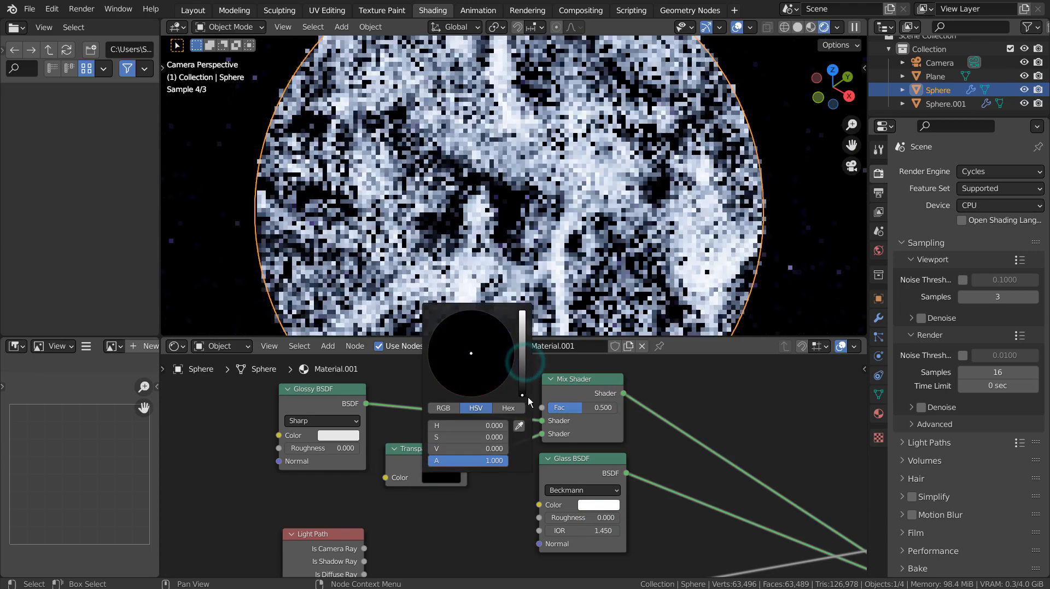
drag(524, 345, 524, 308)
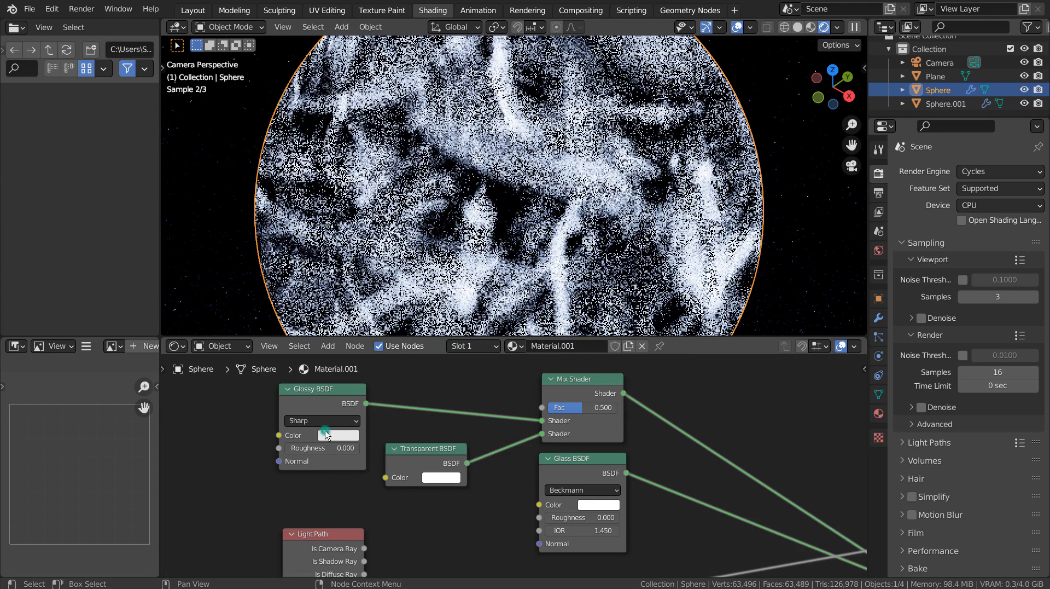
Change the Glossy BSDF's color to green
click(326, 434)
drag(349, 333, 337, 296)
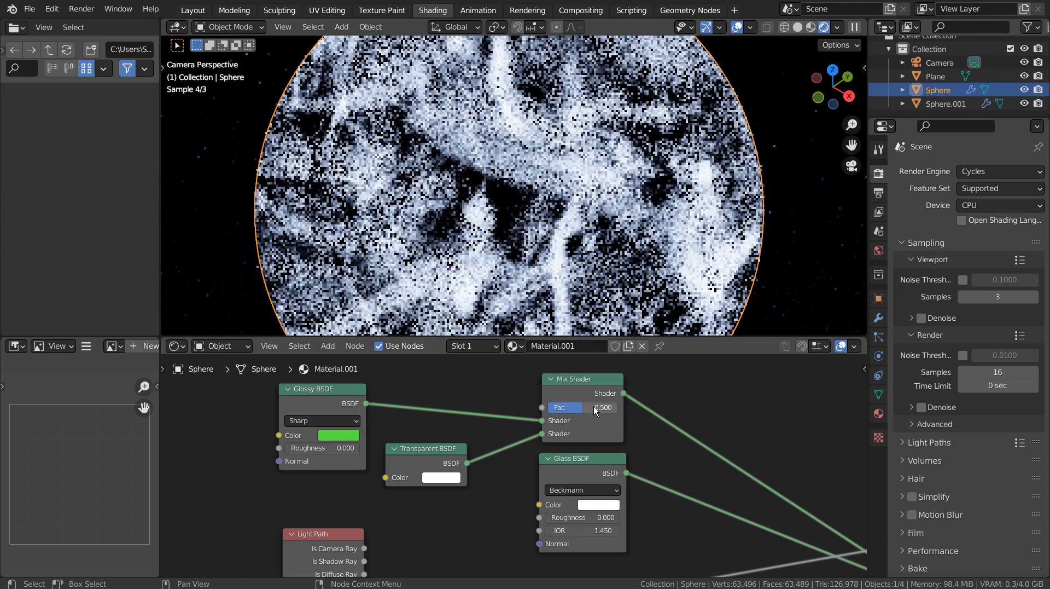
Try a Fac of 0.000 on the Mix Shader that blends the Glossy and Transparent BSDFs, and undo the change
mouse_move(595, 410)
mouse_down()
mouse_move(618, 410)
mouse_move(546, 410)
mouse_move(602, 411)
mouse_up()
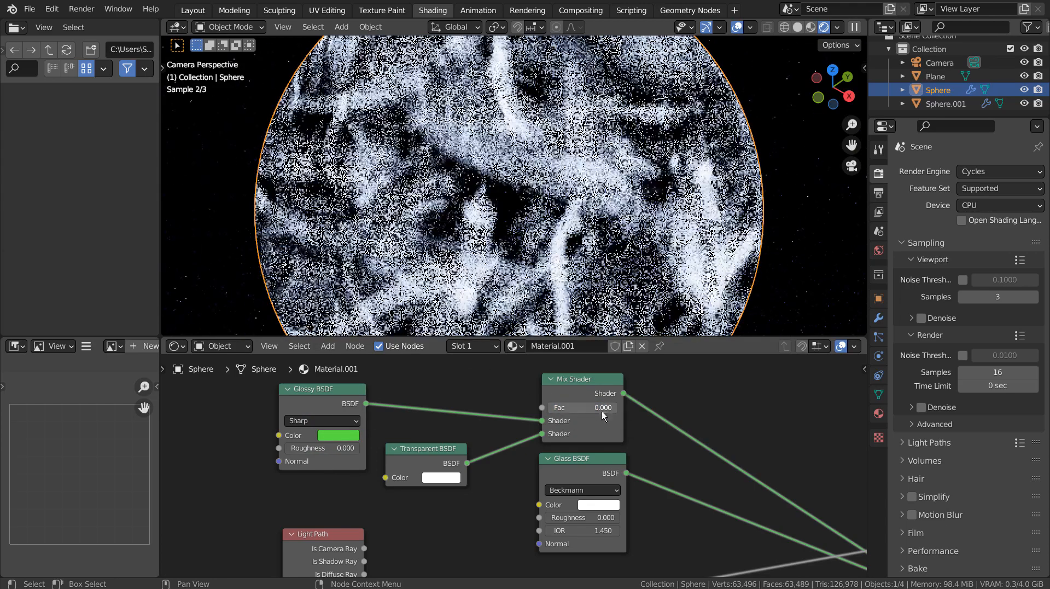
key(ctrl+z)
Disconnect the Light Path link from the Fac input of the final Mix Shader feeding the Material Output
middle_drag(714, 483, 563, 428)
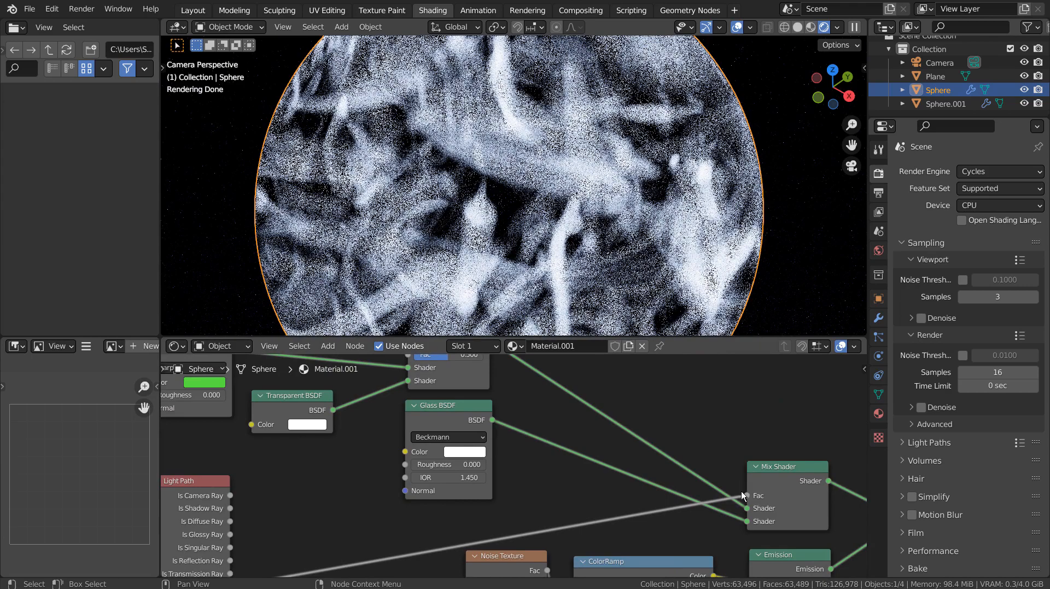
drag(745, 495, 683, 524)
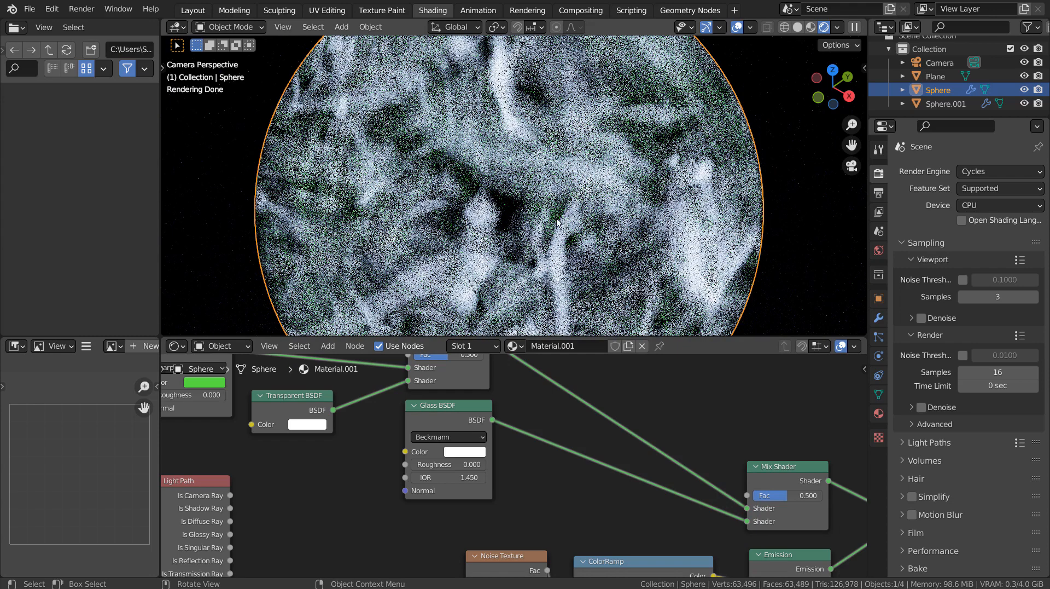
middle_drag(385, 386, 623, 434)
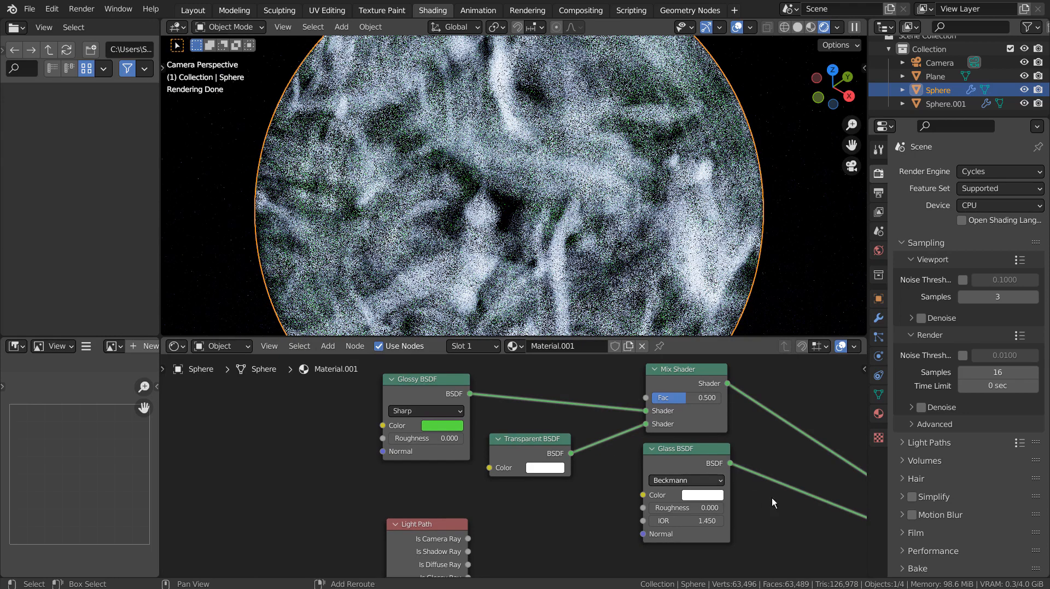
Duplicate the volume's Emission node and place the copy beside the Glossy BSDF and Light Path nodes
middle_drag(774, 498, 475, 426)
click(698, 520)
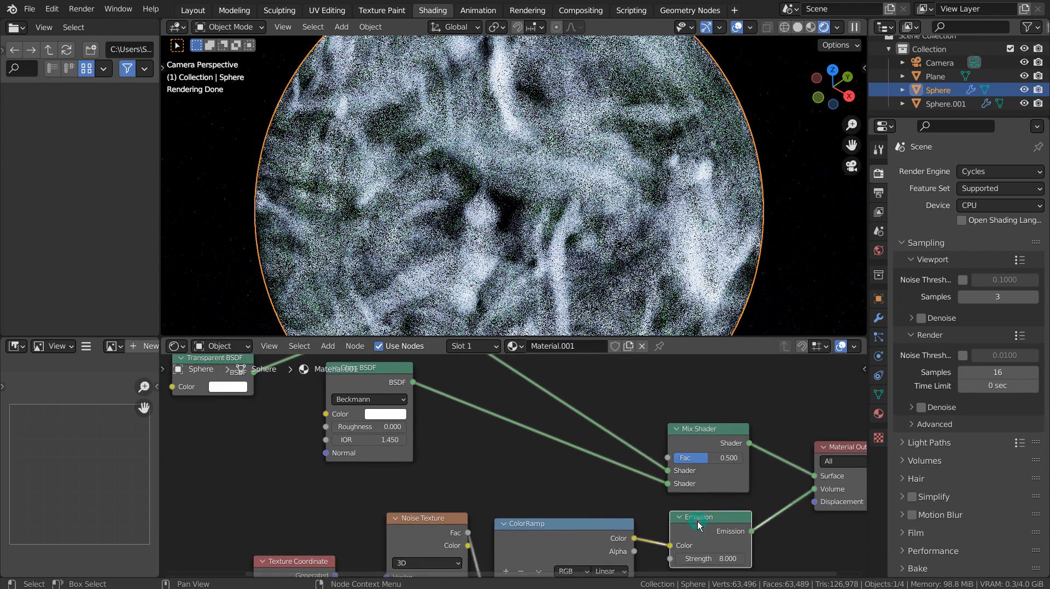
key(shift+d)
click(224, 437)
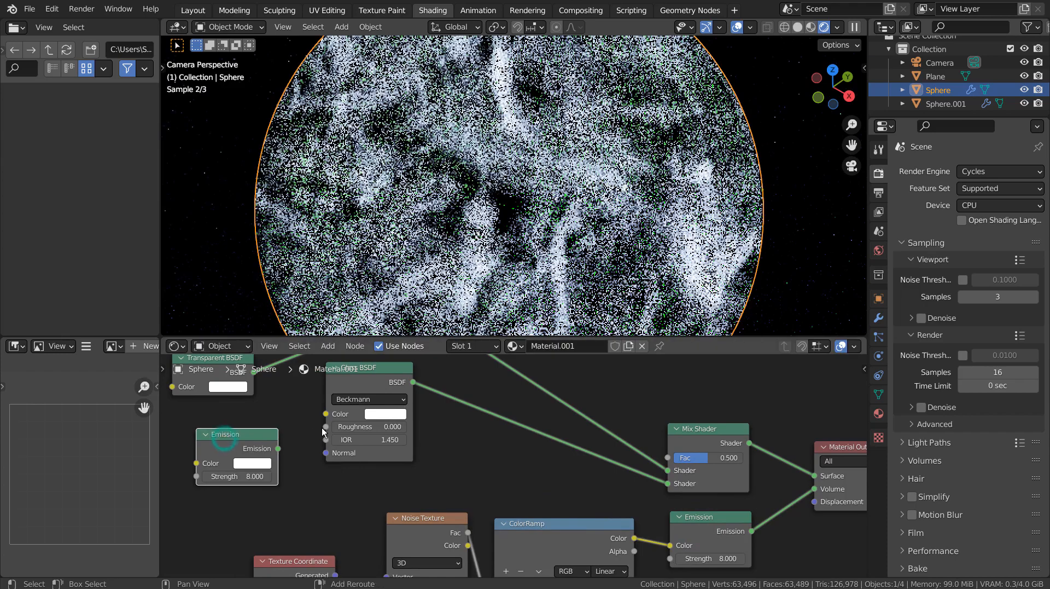
middle_drag(463, 485, 768, 547)
drag(521, 496, 267, 455)
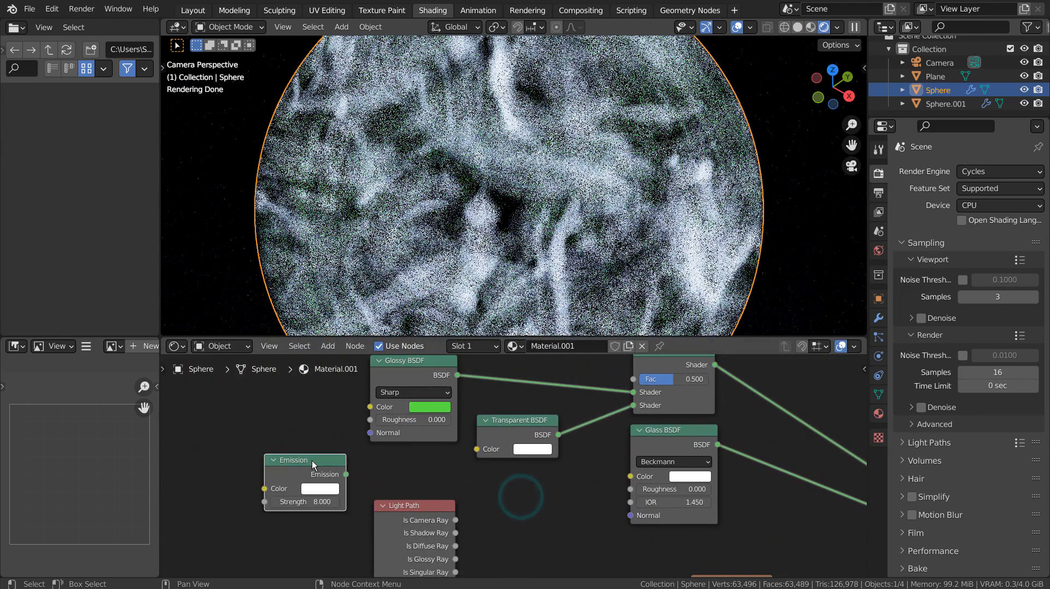
Feed the duplicated Emission at Strength 1 into the Mix Shader in place of the Glossy BSDF, with a Fac of 0.900
drag(345, 473, 634, 392)
click(319, 501)
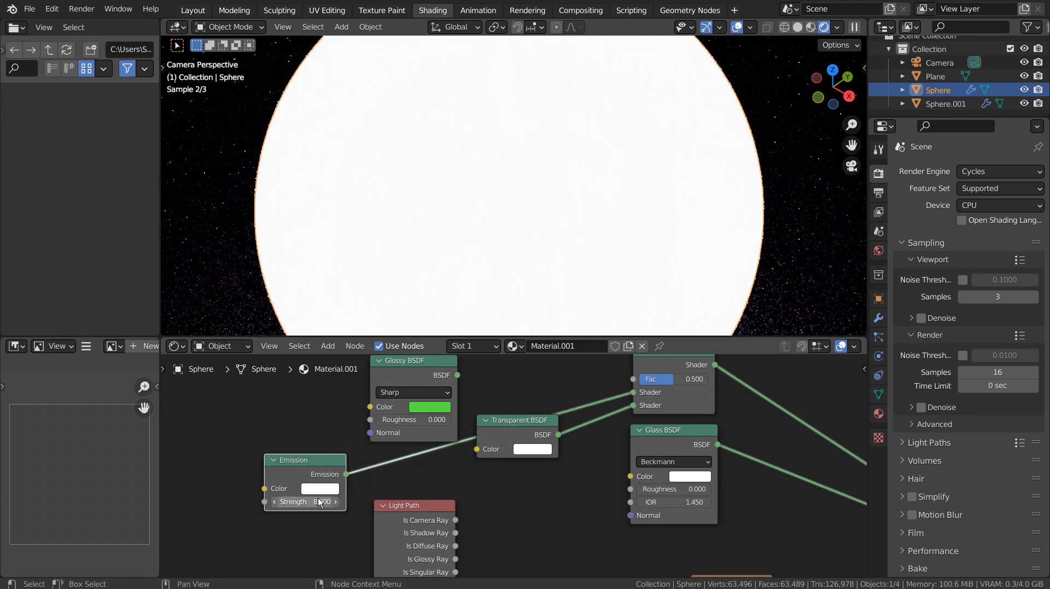
text(1)
key(Return)
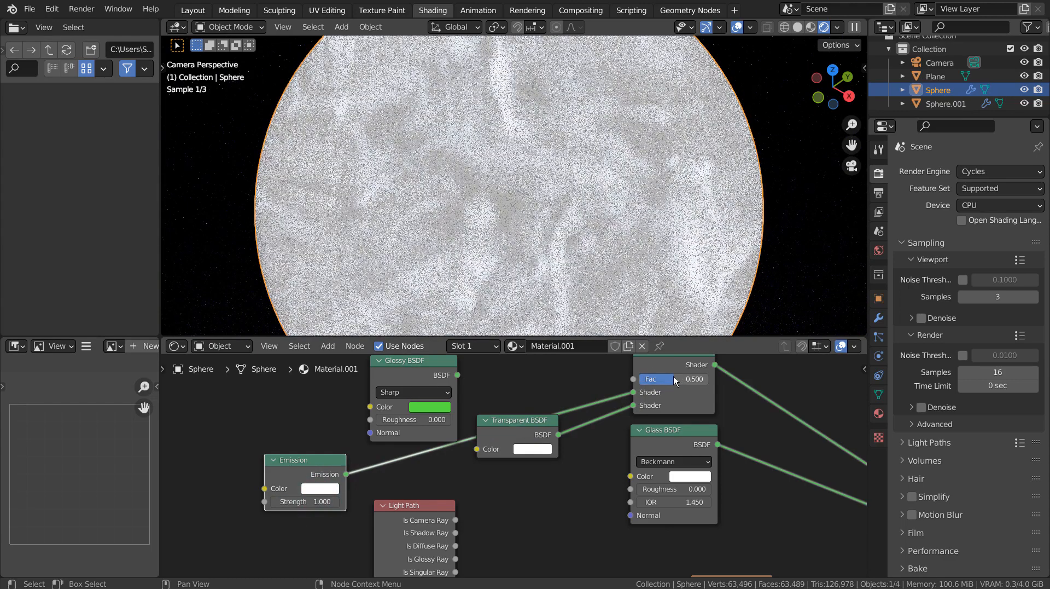
drag(673, 376, 701, 376)
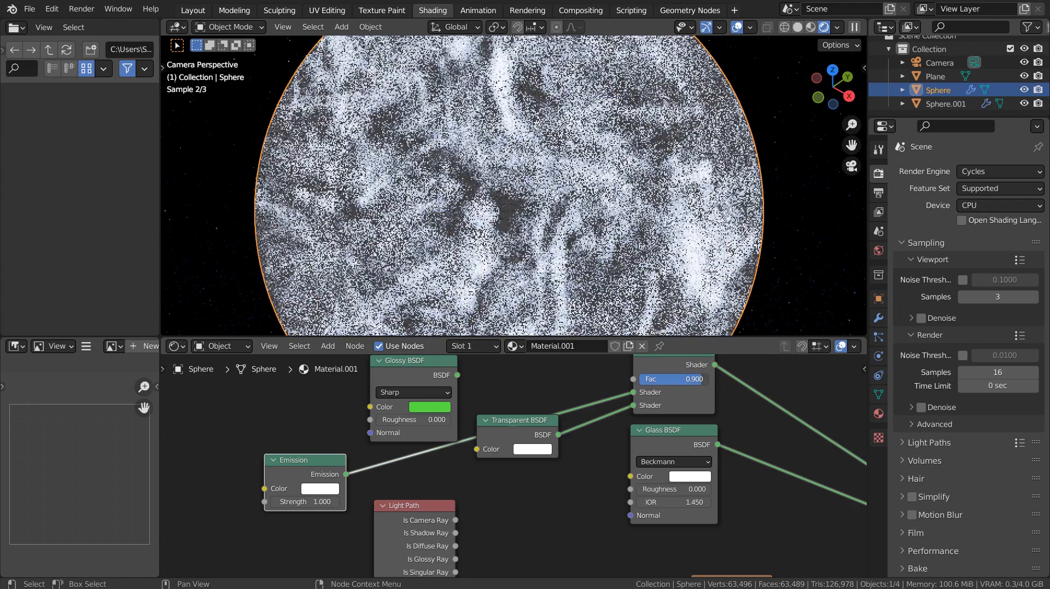
Try a red color and a Strength of 3 on the duplicated Emission node
click(320, 488)
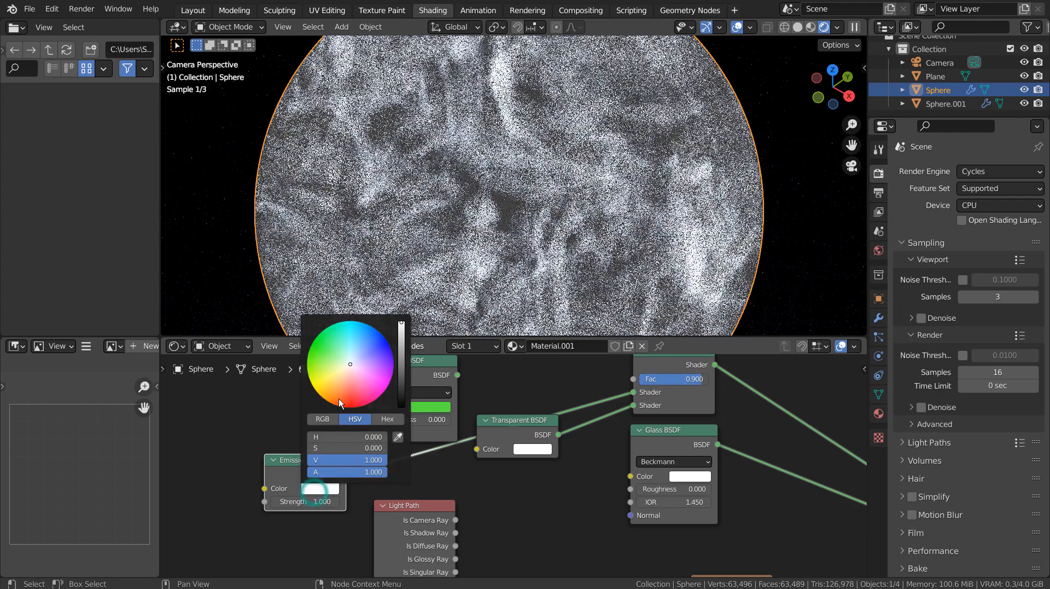
drag(339, 398, 350, 397)
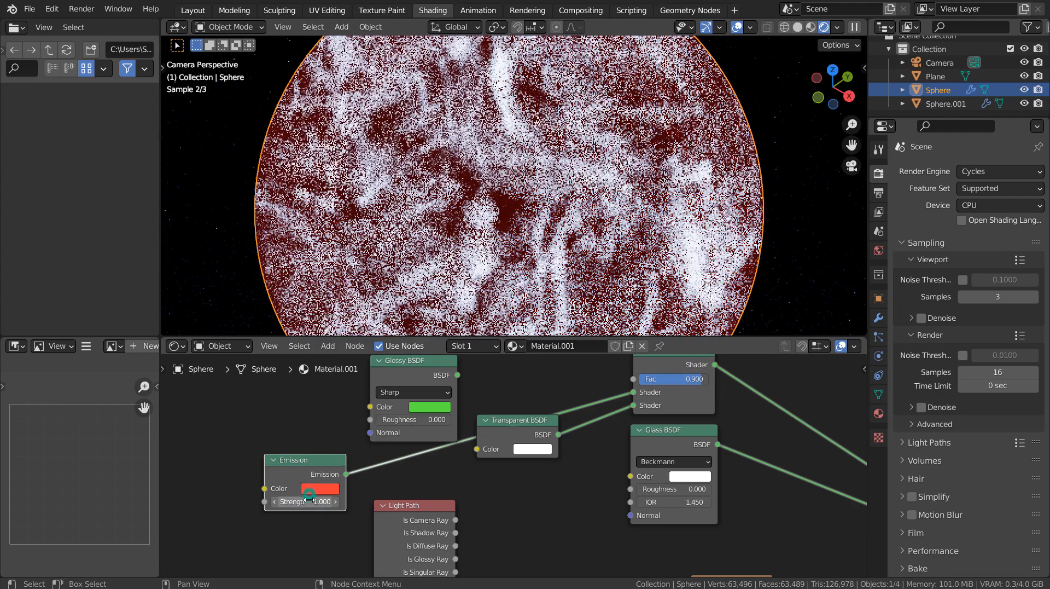
click(308, 499)
text(3)
key(Return)
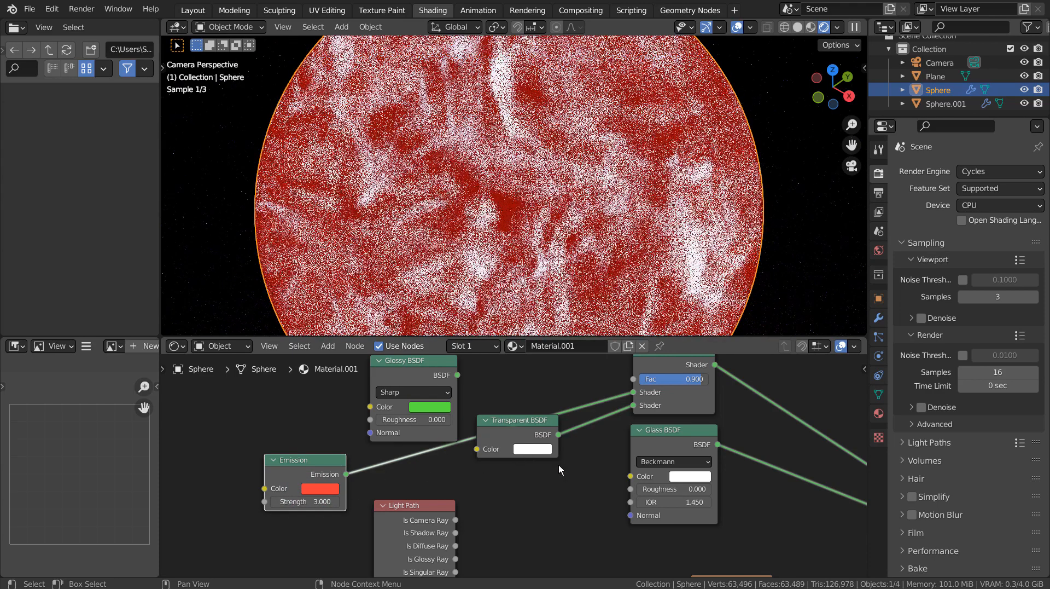
Undo the Emission changes back to the Glossy BSDF link and delete the duplicated Emission node
key(ctrl+z)
key(ctrl+z)
key(ctrl+z)
key(ctrl+z)
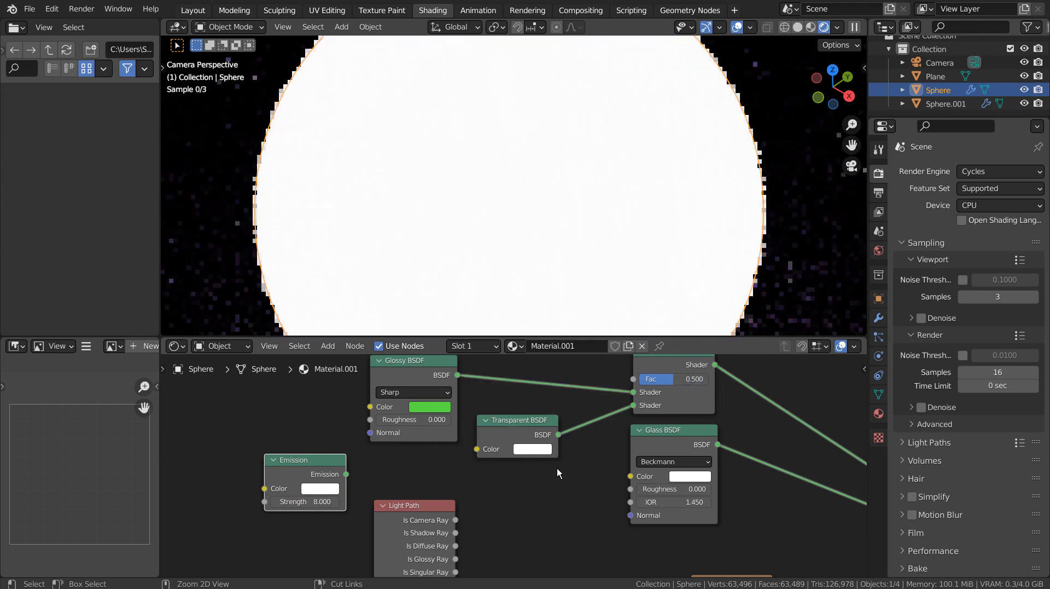
click(316, 466)
key(x)
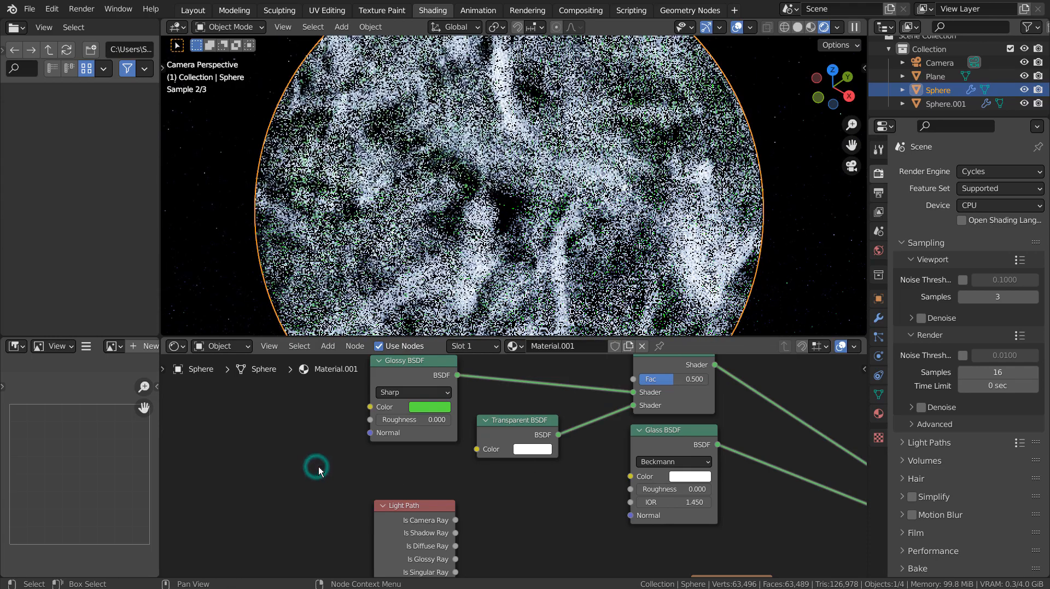
Try a blue color on the Glossy BSDF, and return it to white
click(440, 406)
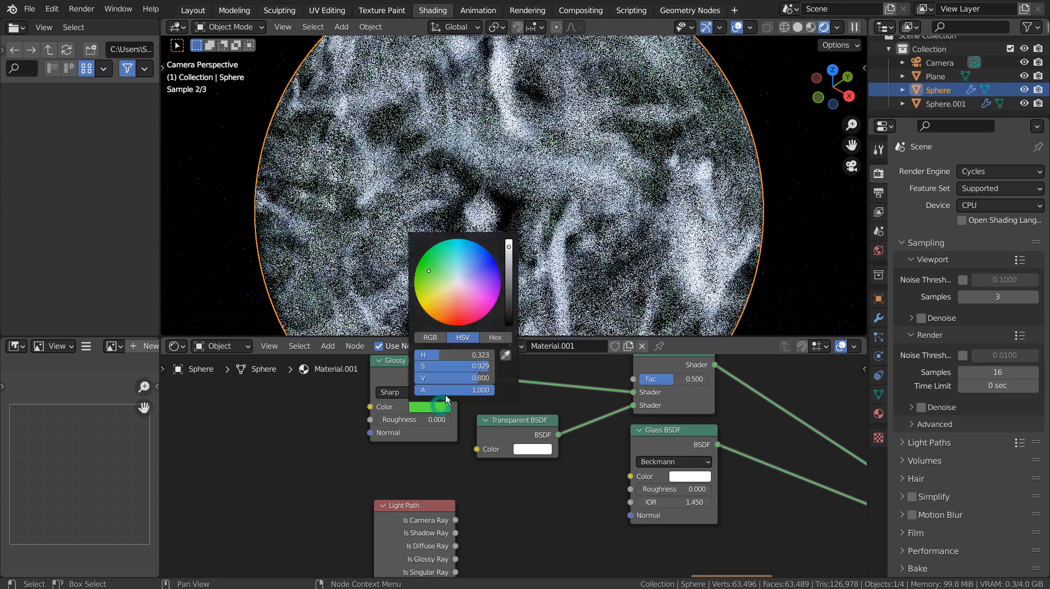
click(474, 255)
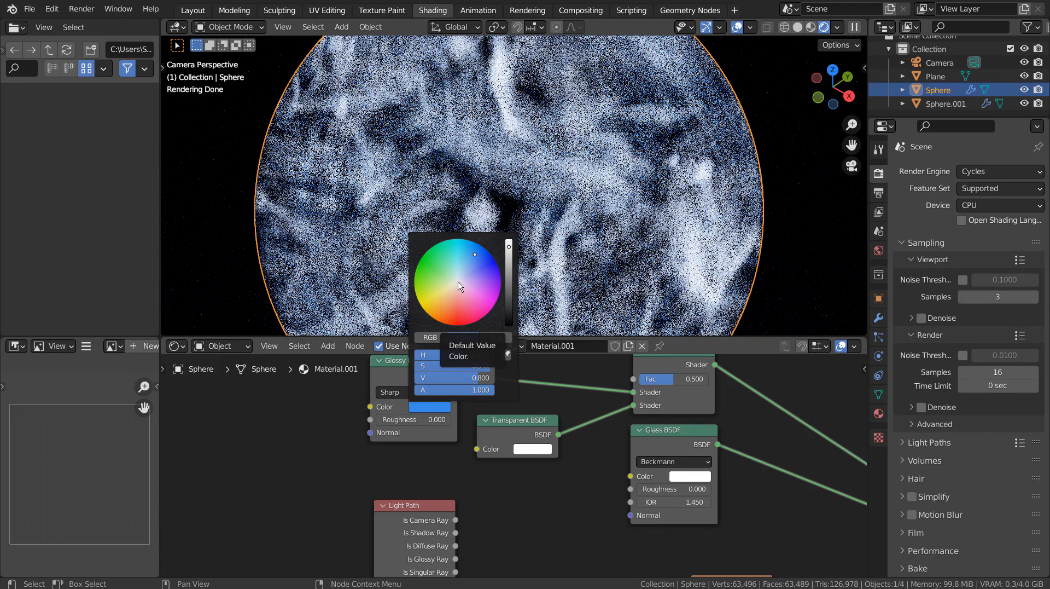
click(459, 285)
scroll(600, 482, down, 2)
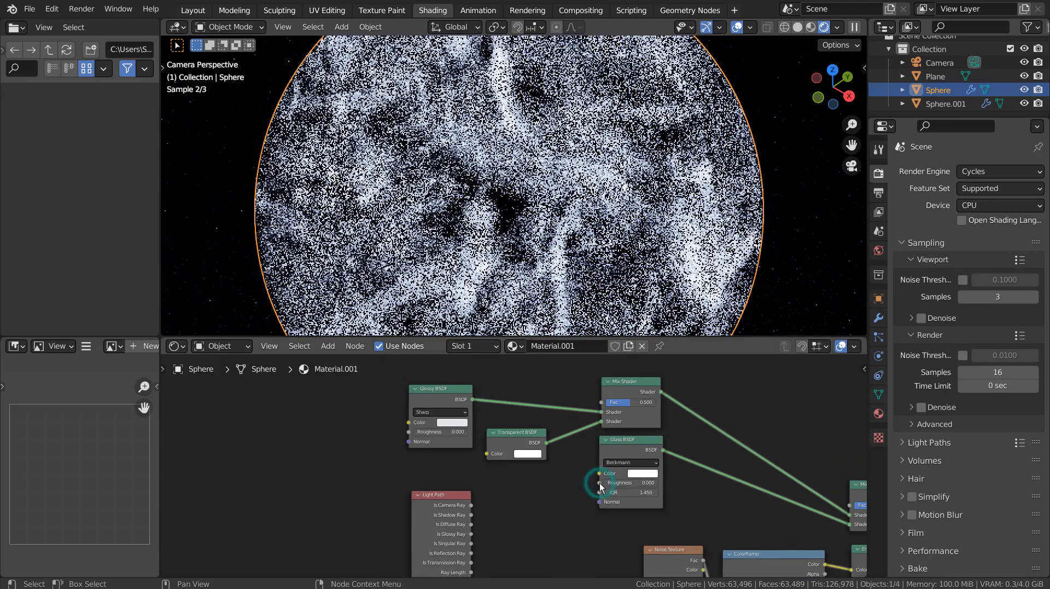
scroll(599, 483, down, 2)
shift+middle_drag(673, 490, 512, 442)
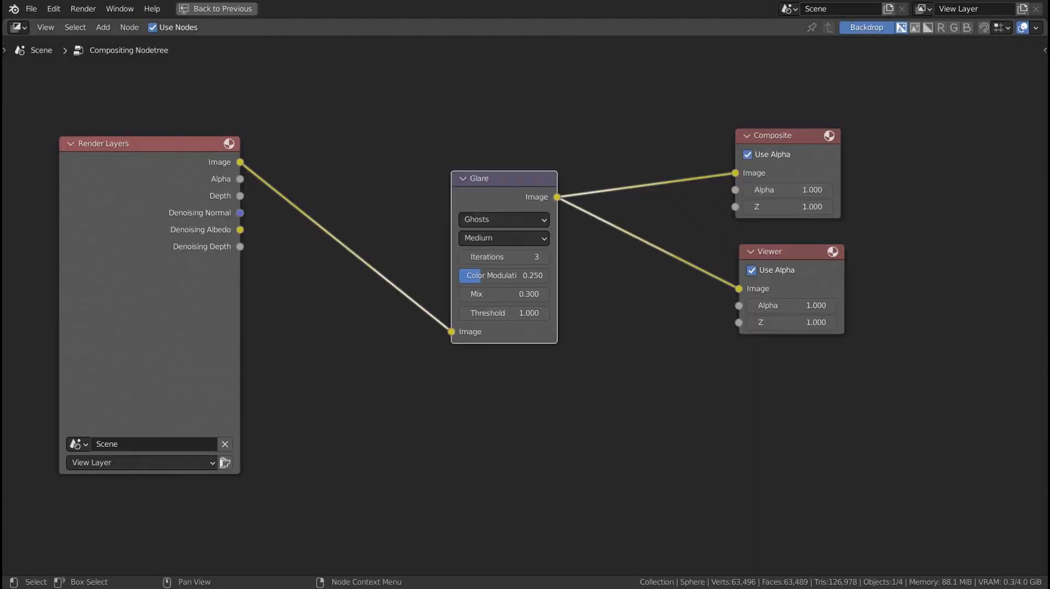